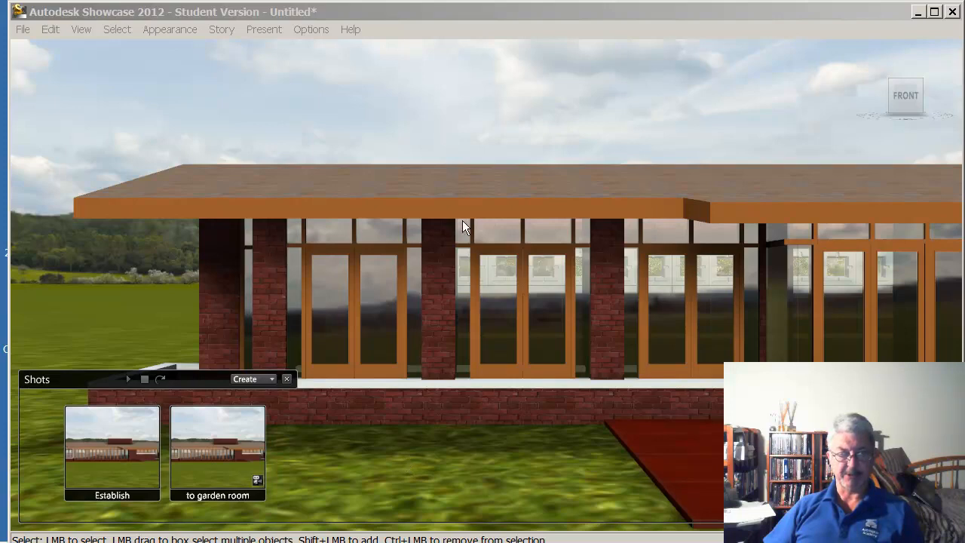
left_click(477, 94)
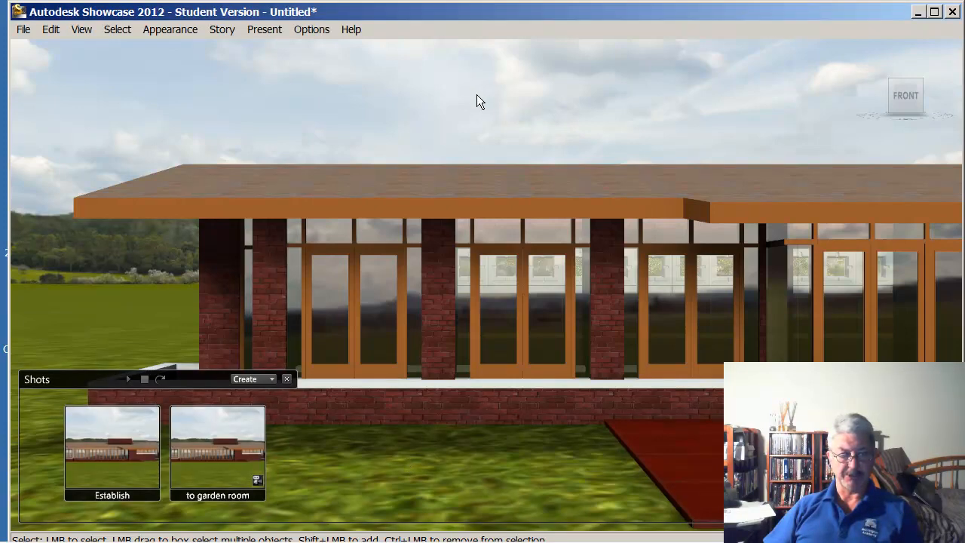
key("t")
key("t")
key("t")
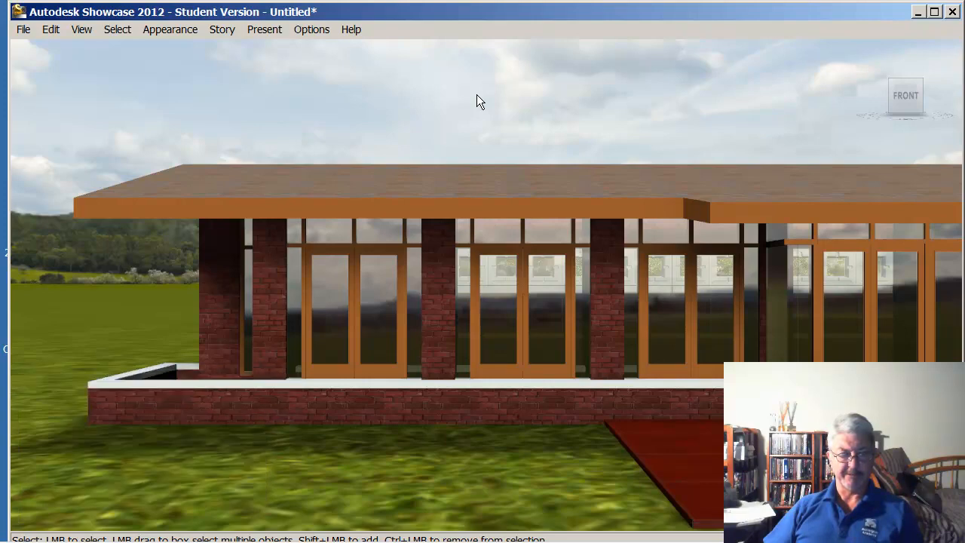
key("t")
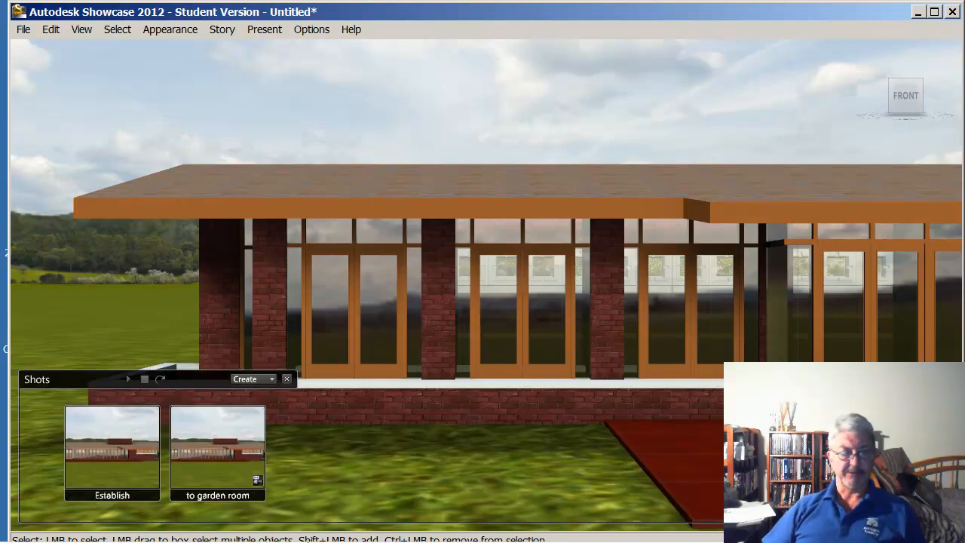
Create a cinematic Orbit shot from the current front view of the house and name it Orbit
left_click(272, 378)
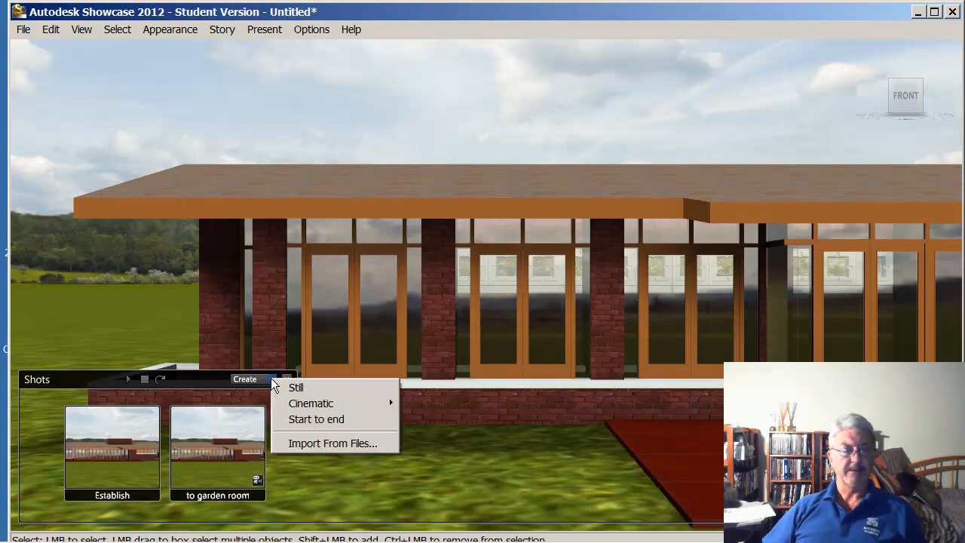
mouse_move(301, 404)
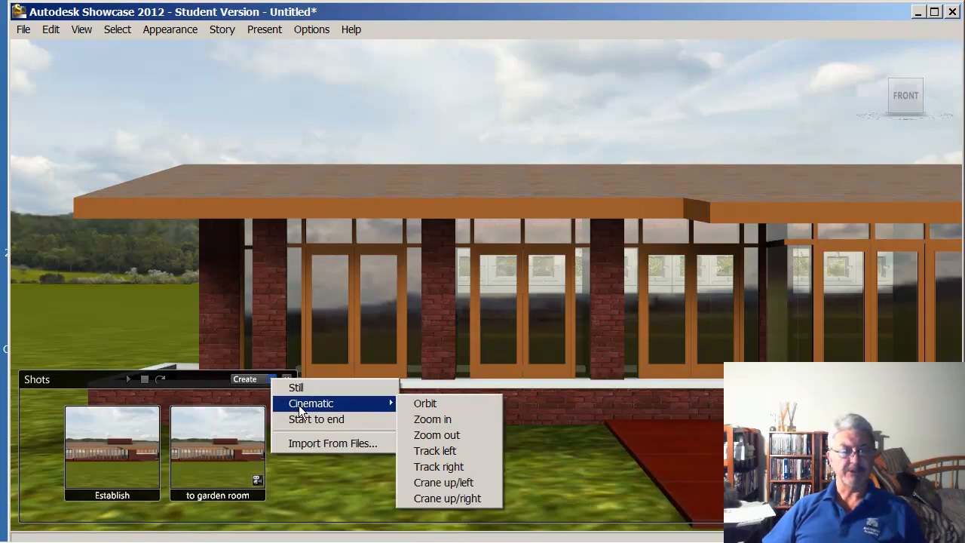
left_click(426, 404)
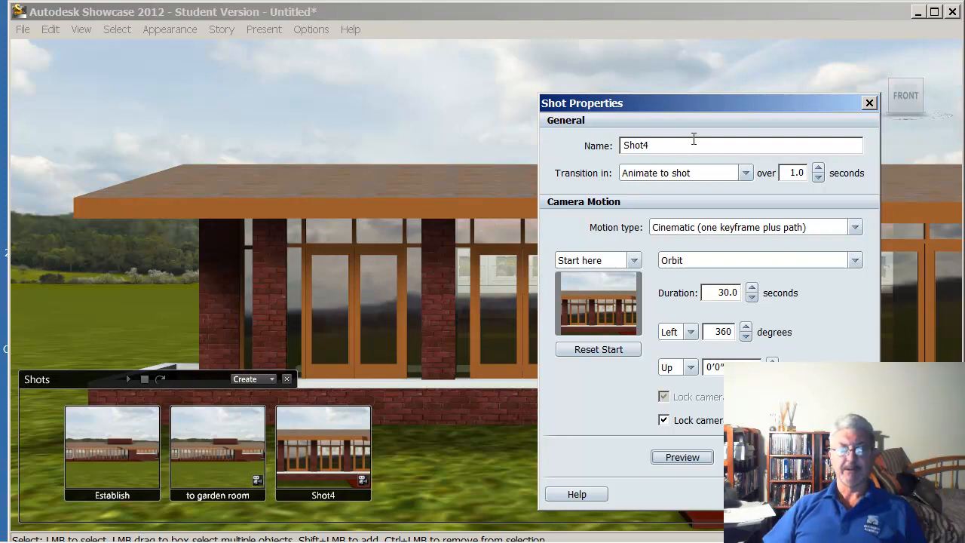
left_click_drag(671, 145, 587, 140)
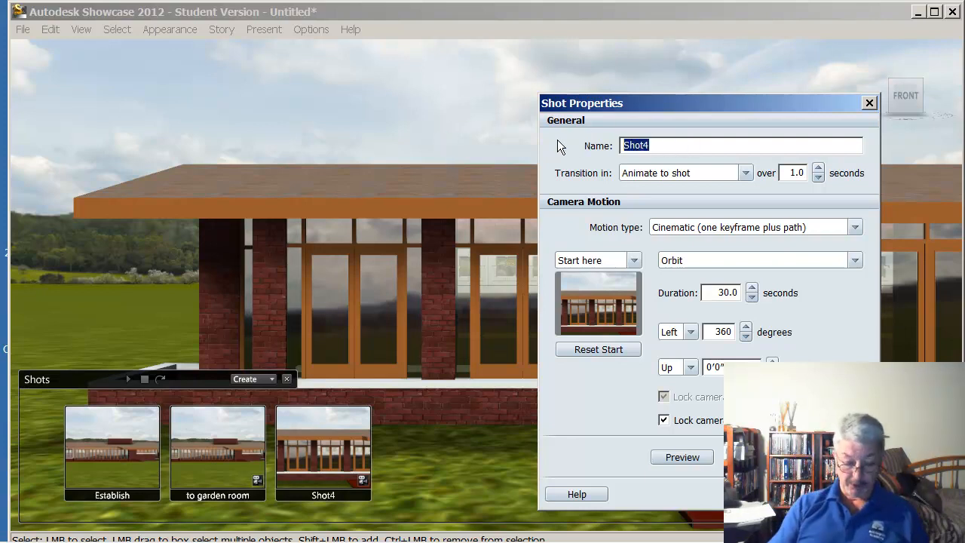
type("Orbit")
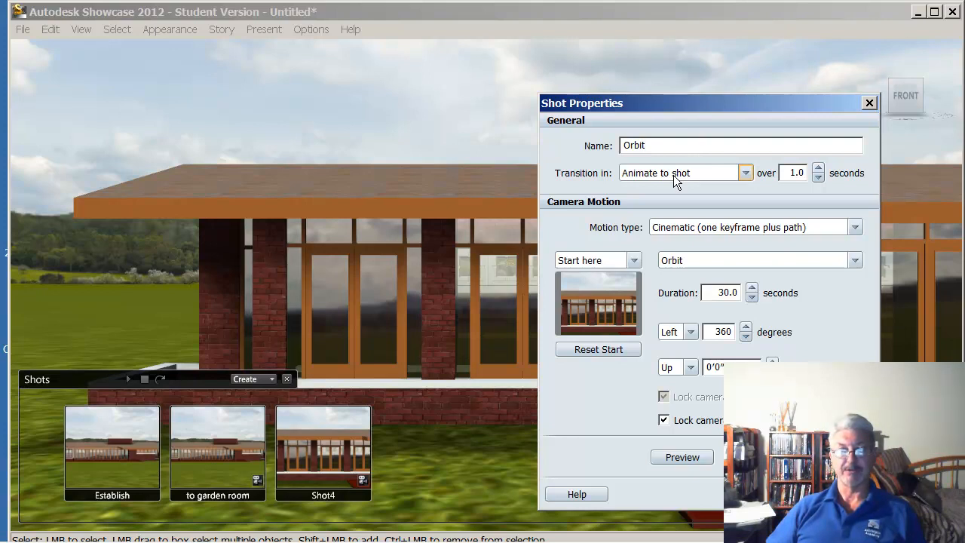
Set the Orbit shot's transition-in time to 5 seconds and its orbit direction to Right, checking the motion in a preview
double_click(787, 174)
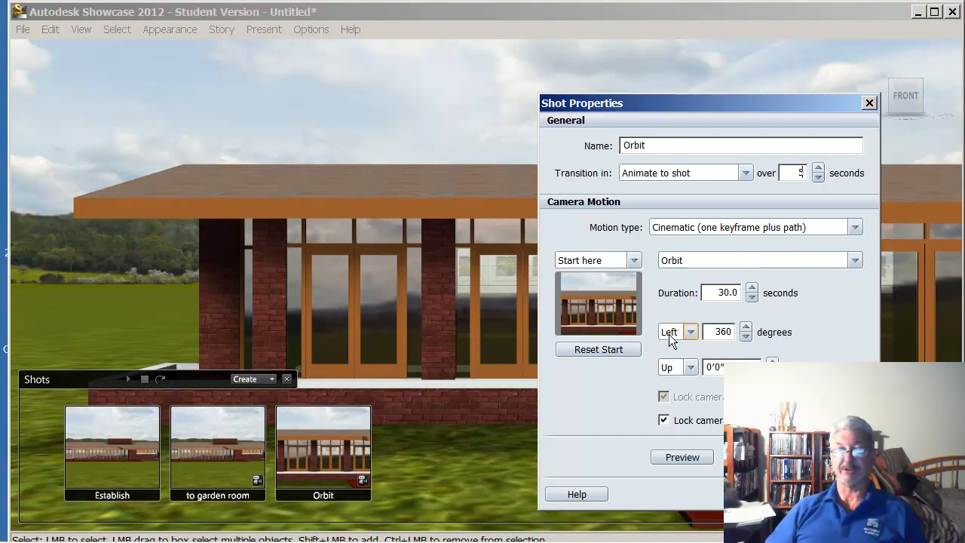
left_click(690, 332)
left_click(678, 360)
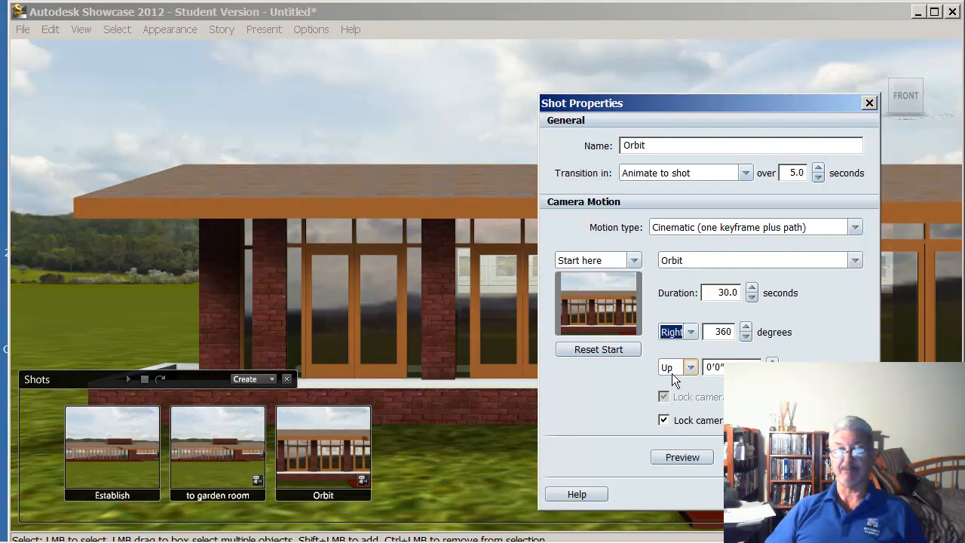
left_click(696, 456)
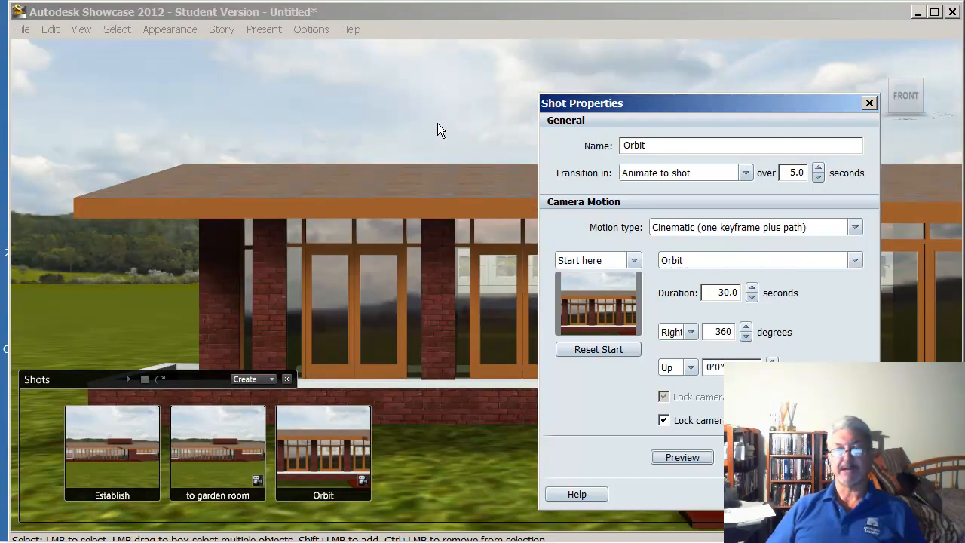
left_click(438, 121)
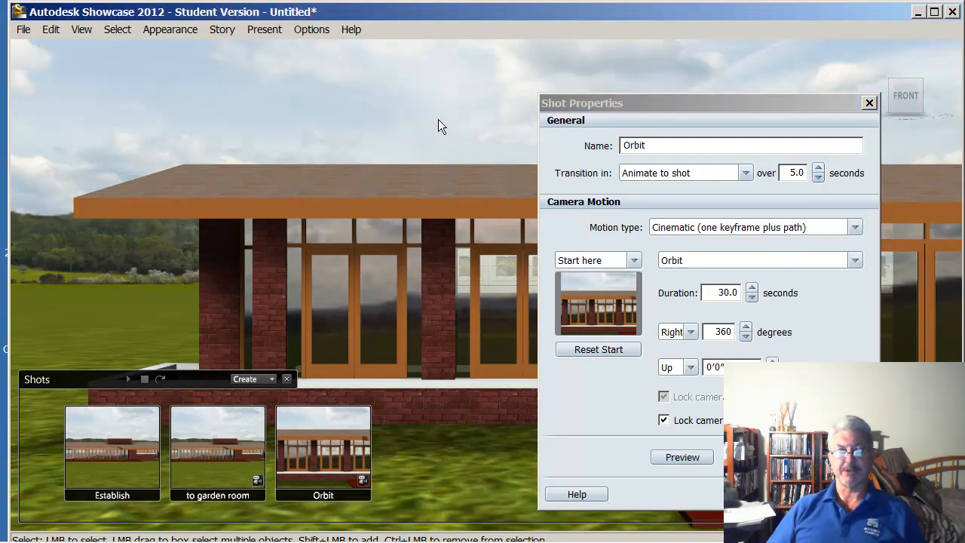
Reset the Orbit shot's start to a closer view of the long glazed door wall and preview the new path
middle_click_drag(438, 119, 190, 97)
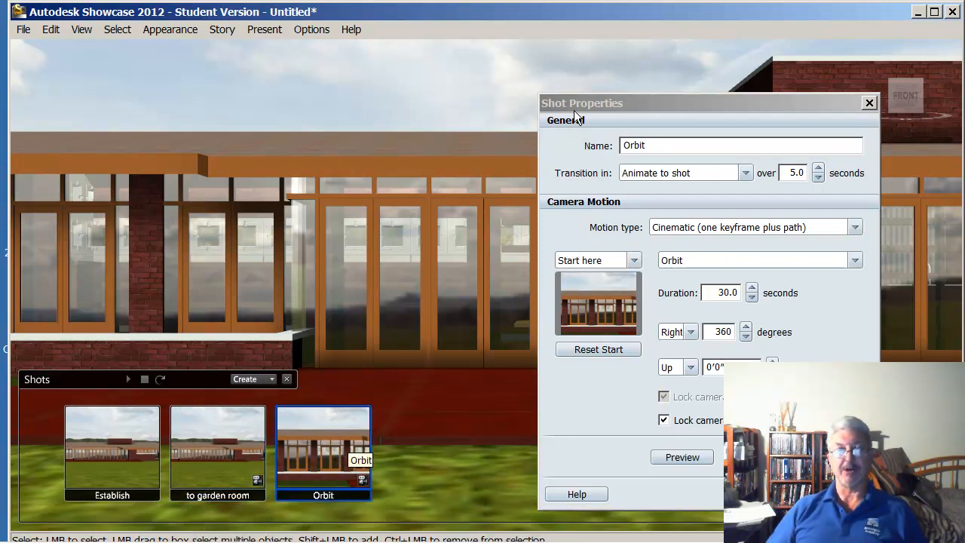
left_click(598, 350)
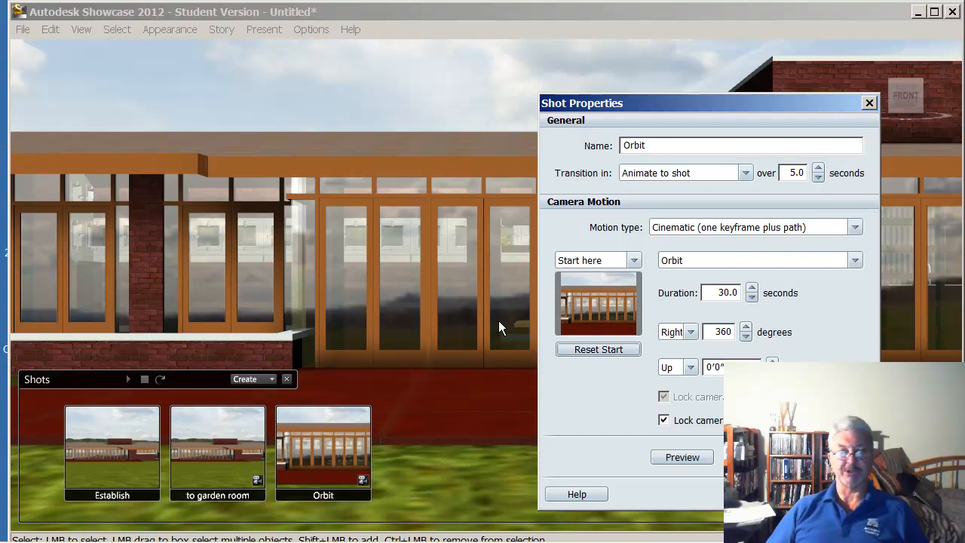
left_click(686, 459)
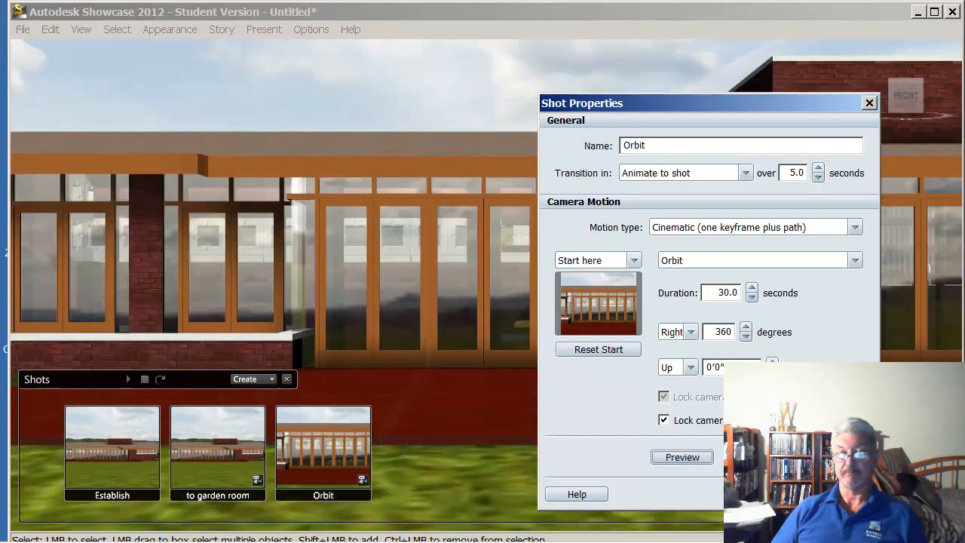
left_click(840, 494)
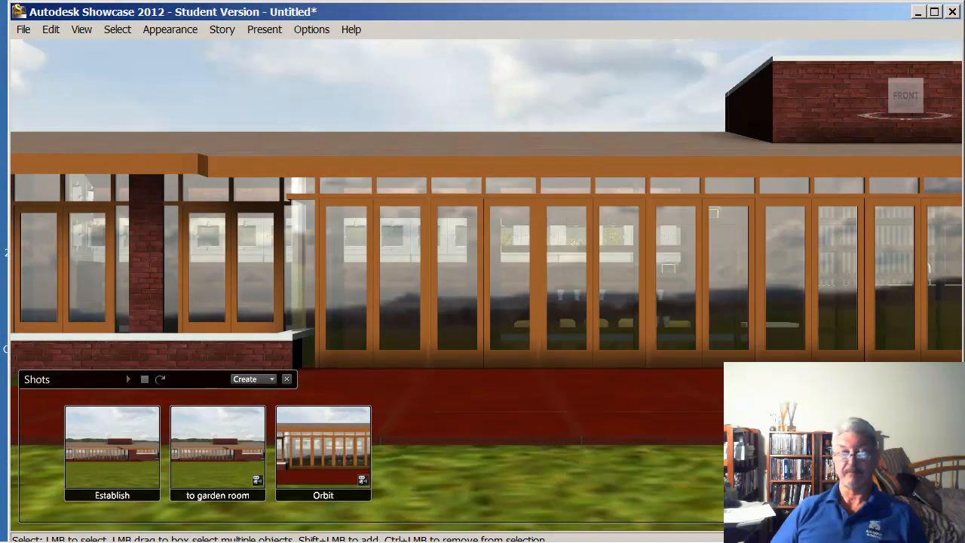
Bring the camera back to the full front view of the house stored in the Establish shot
mouse_move(9, 541)
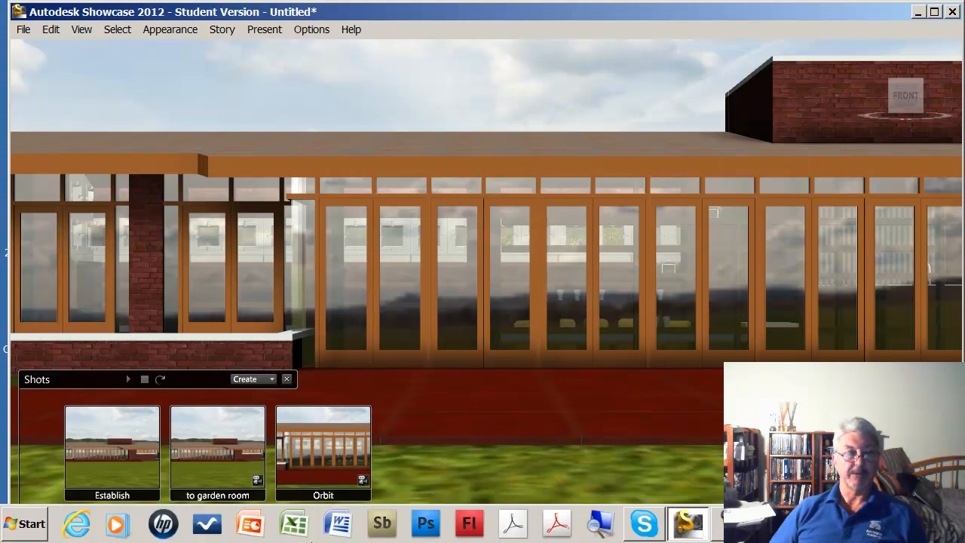
left_click(141, 466)
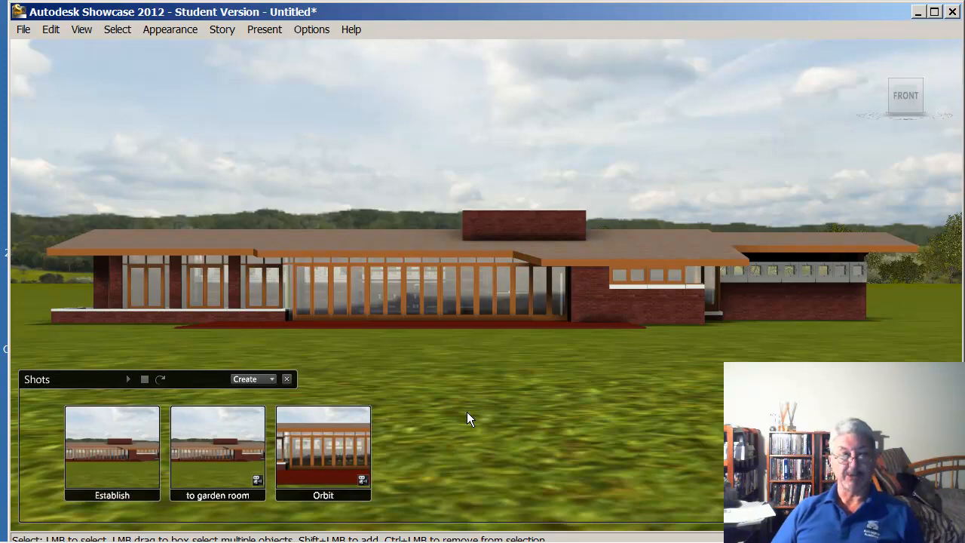
Try the Daylight Gypsum Crater and Dry Lake environments around the house, and switch back to Grass Field
key("e")
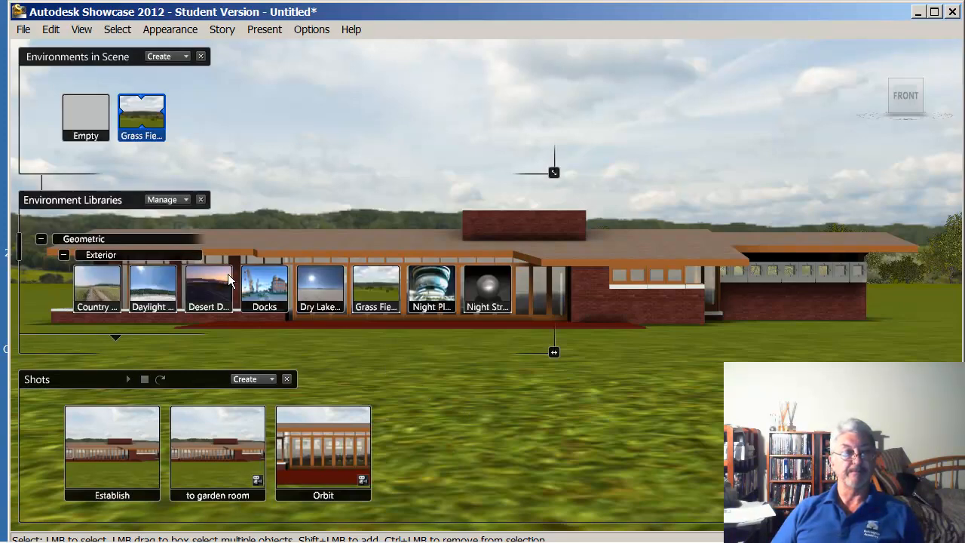
double_click(157, 286)
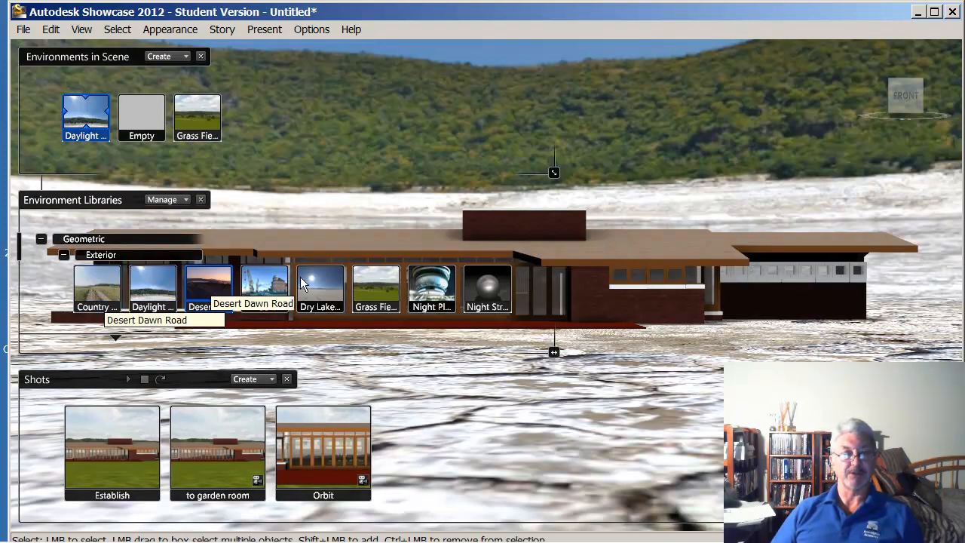
double_click(315, 294)
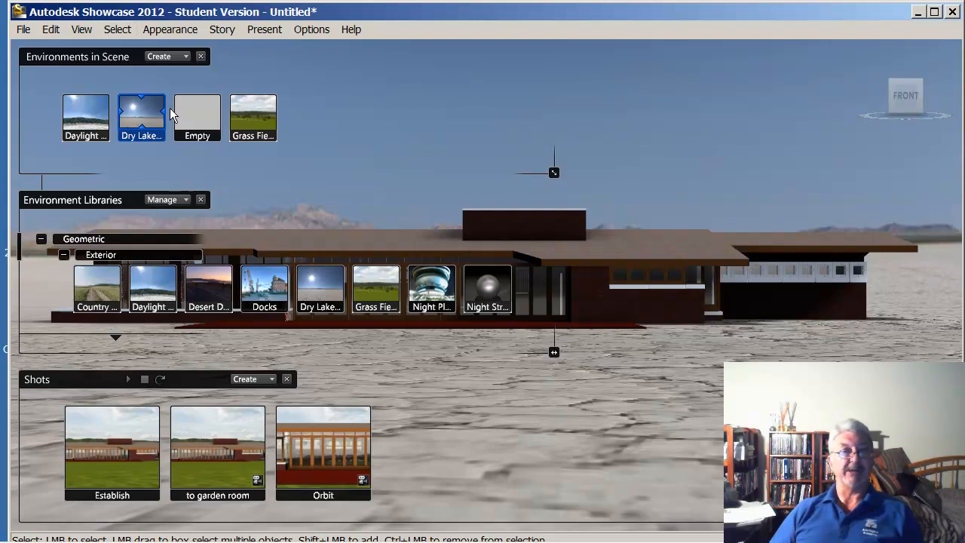
double_click(267, 117)
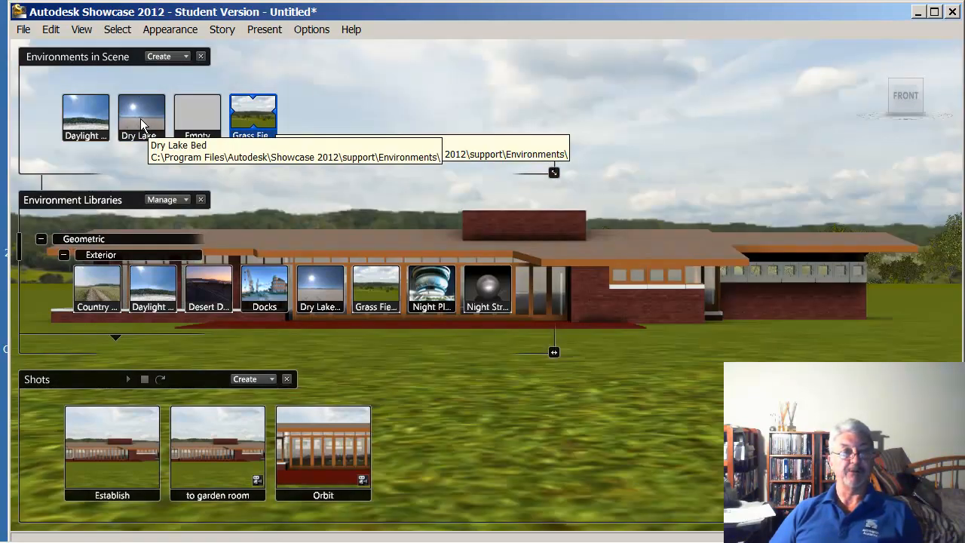
Delete the Dry Lake and Daylight Gypsum Crater environments from the scene
right_click(151, 125)
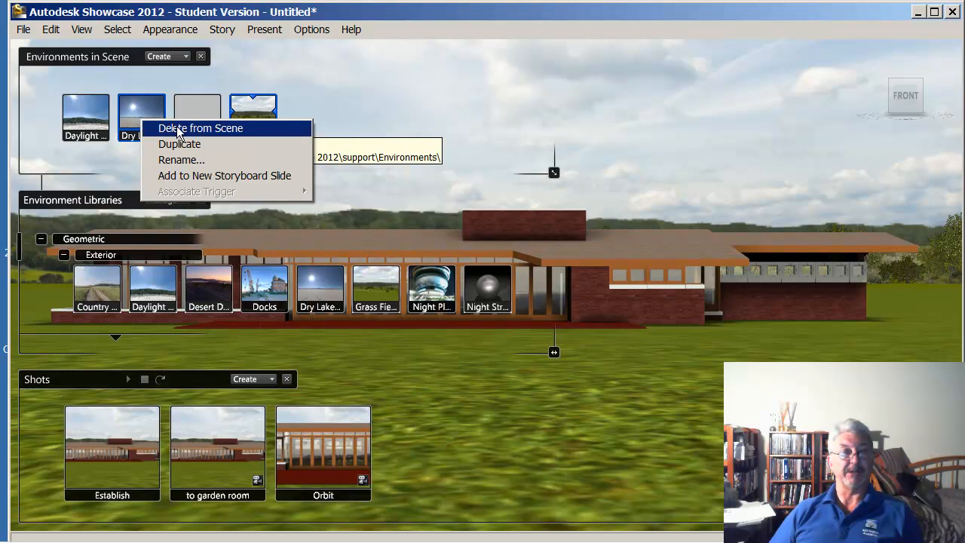
left_click(155, 128)
right_click(84, 113)
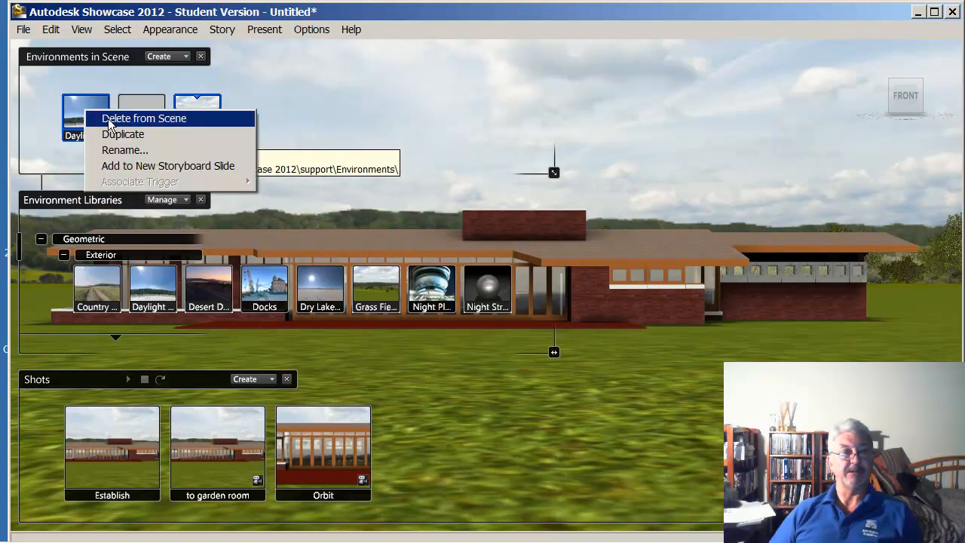
left_click(113, 119)
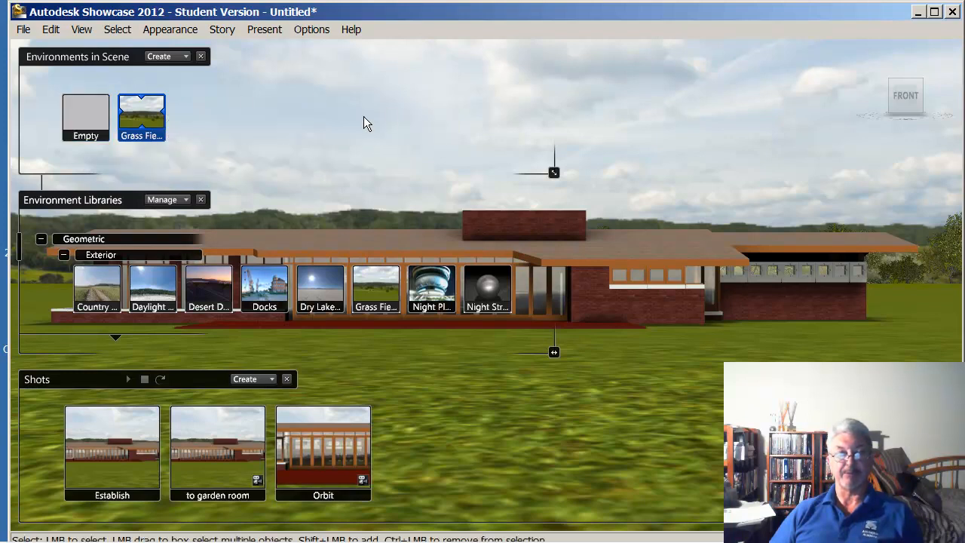
Collapse the Geometric library to view the Scale-Independent environments, and hide the environments and shots from the display
left_click(40, 240)
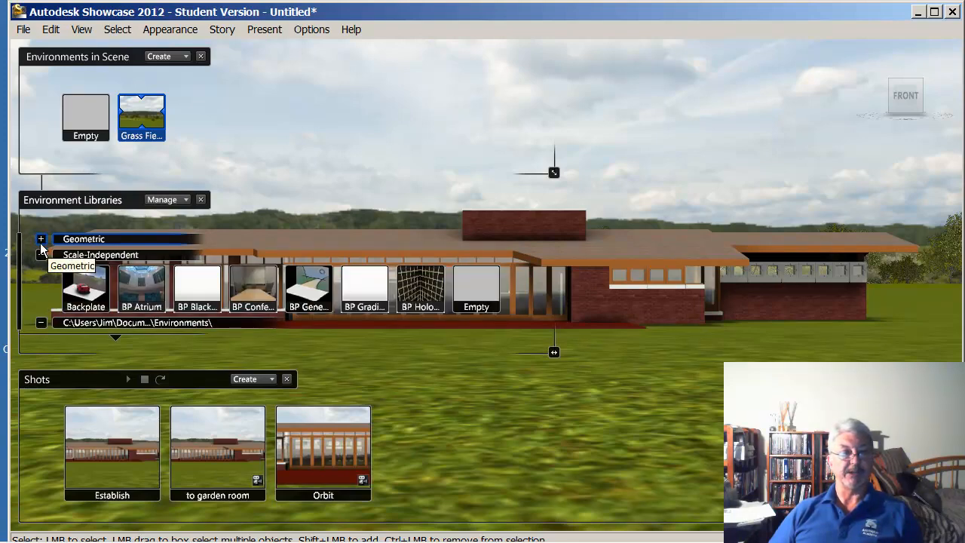
left_click(201, 200)
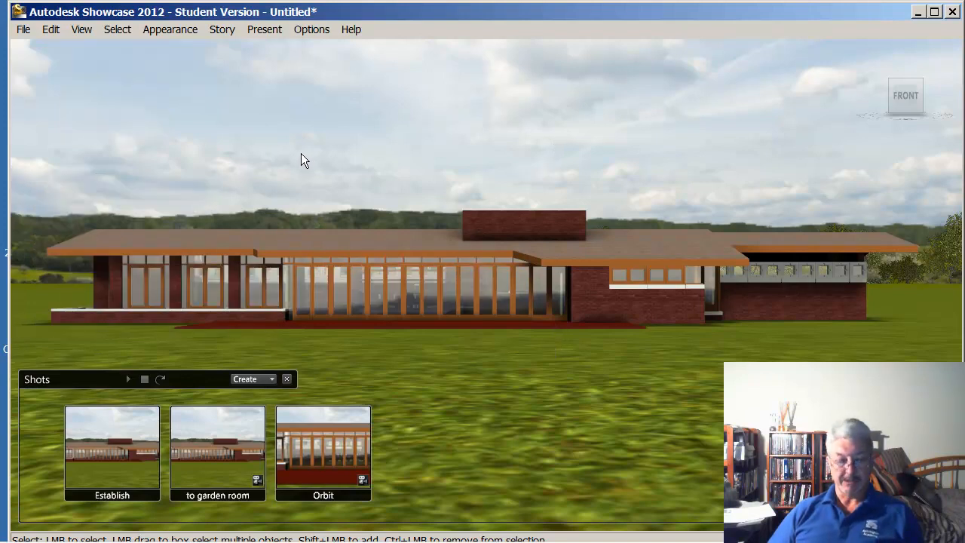
left_click(286, 379)
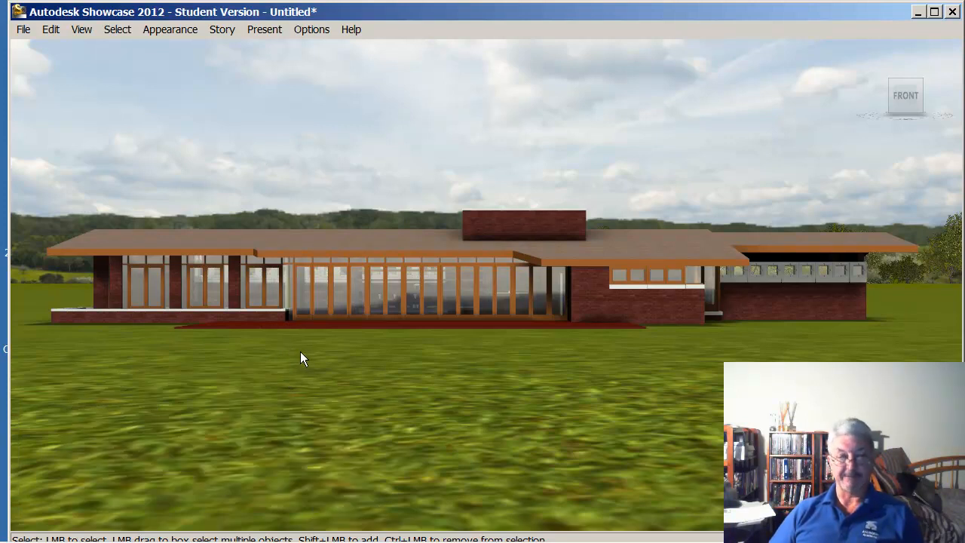
key("a")
key("a")
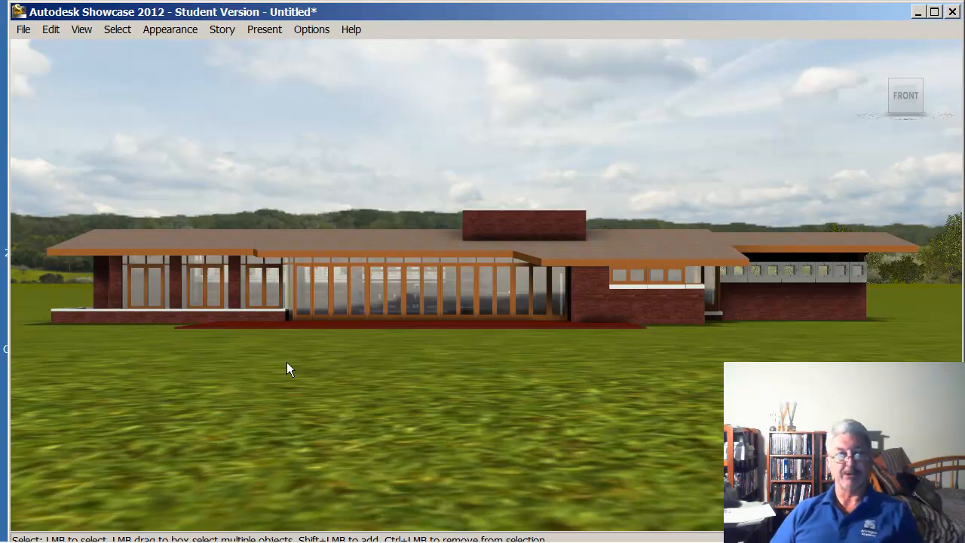
Create a new storyboard slide and add the Establish shot to it
key("s")
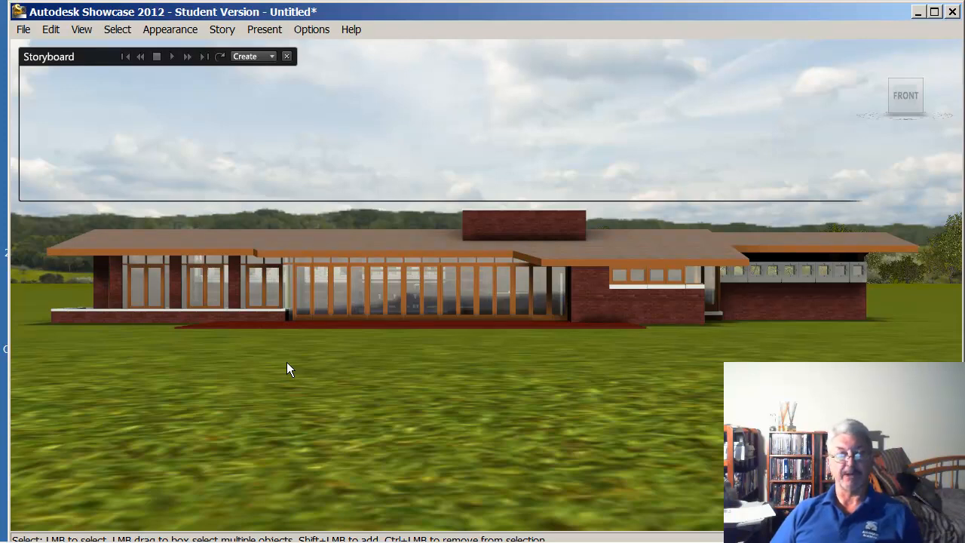
key("t")
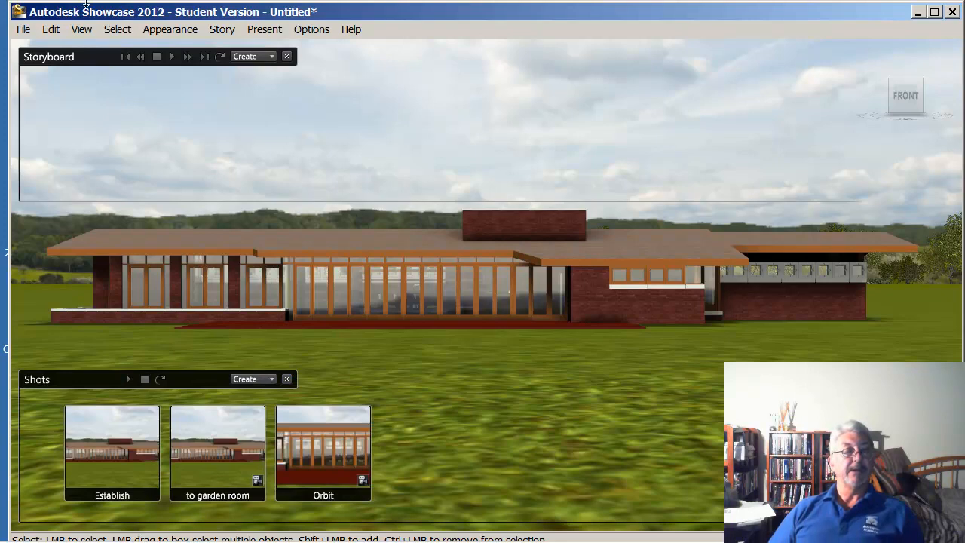
left_click(271, 57)
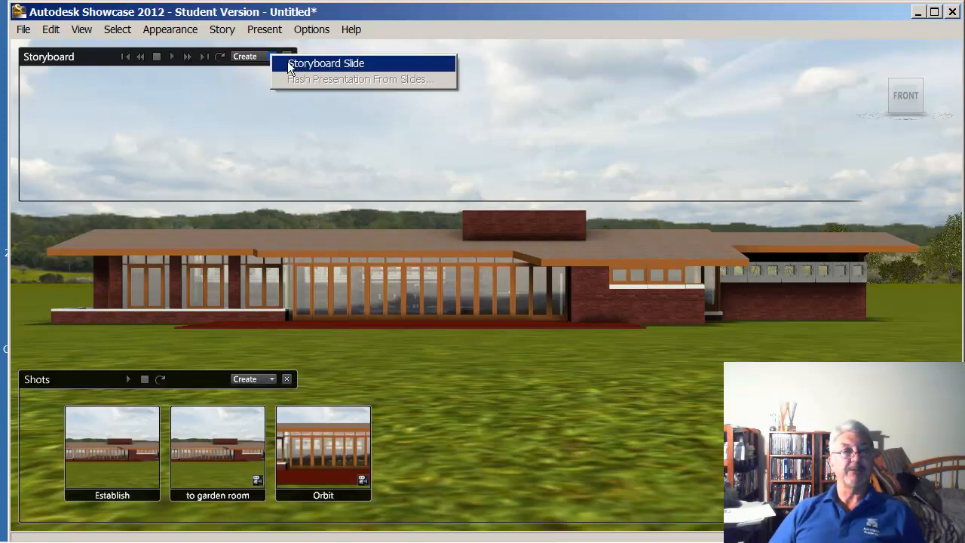
left_click(313, 66)
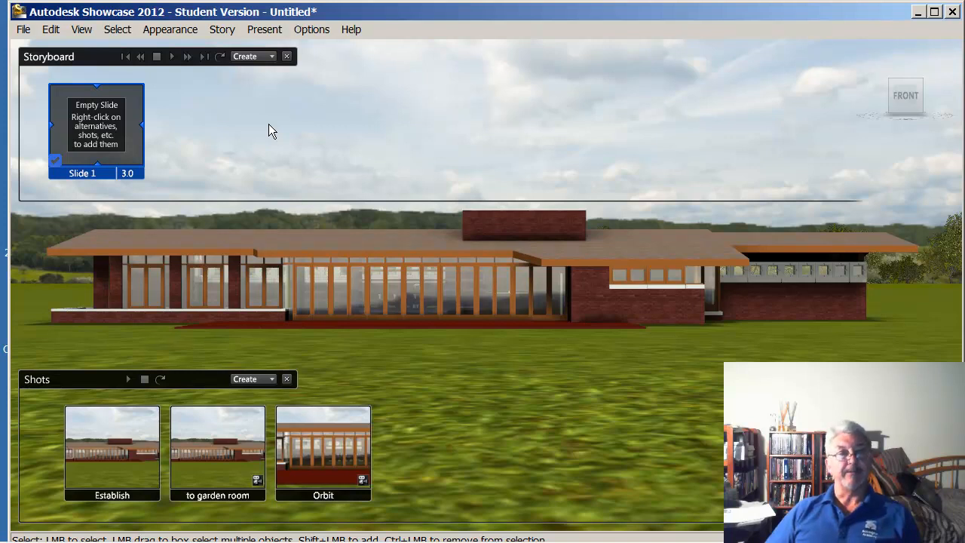
right_click(132, 451)
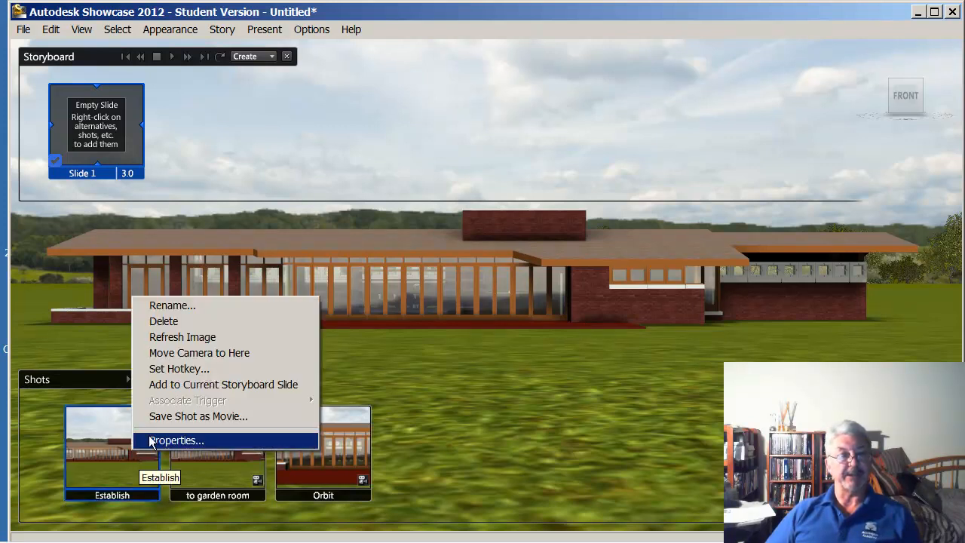
left_click(226, 385)
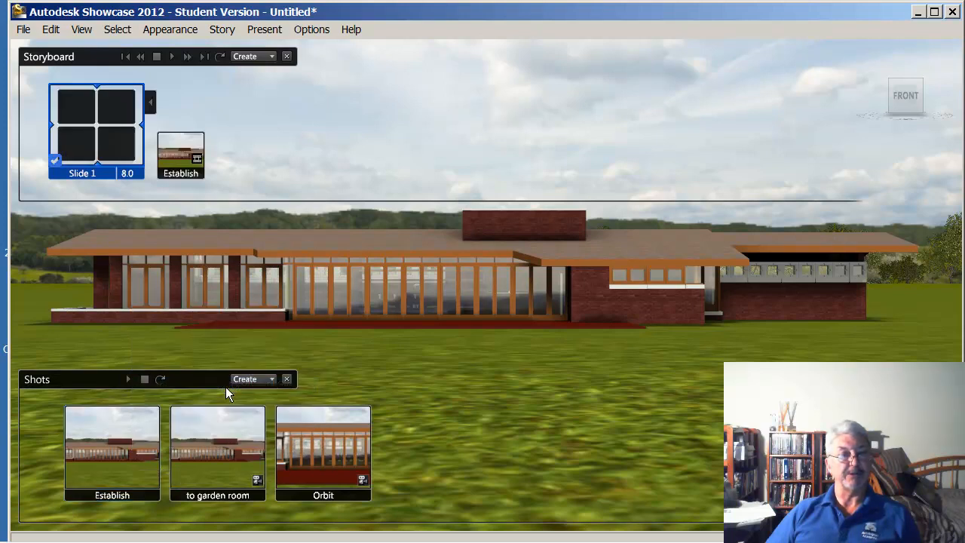
Add the to garden room and Orbit shots to the current storyboard slide
right_click(225, 446)
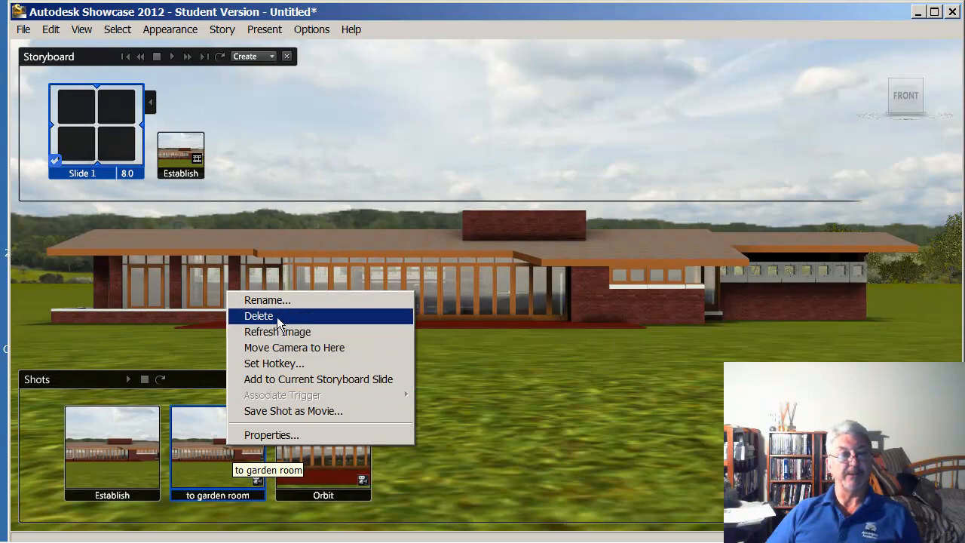
left_click(276, 380)
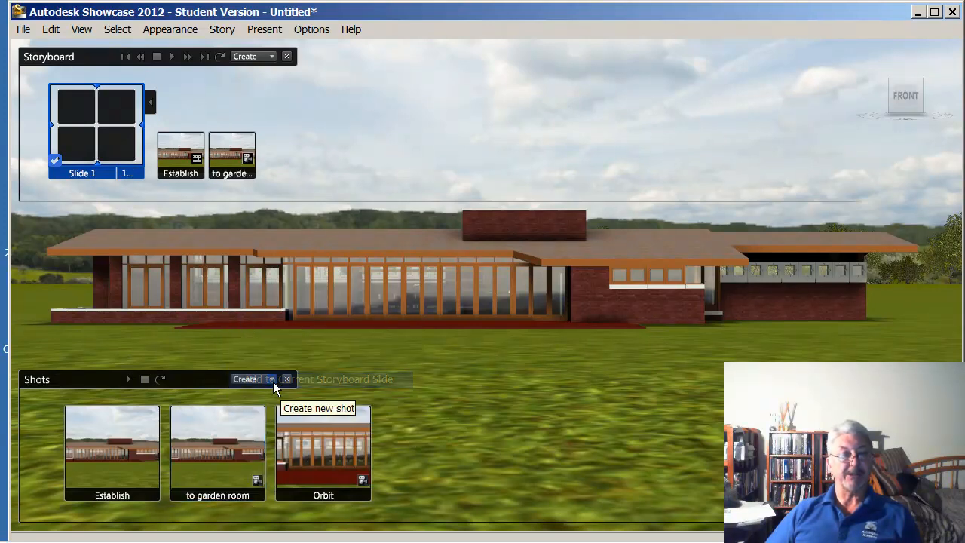
right_click(314, 439)
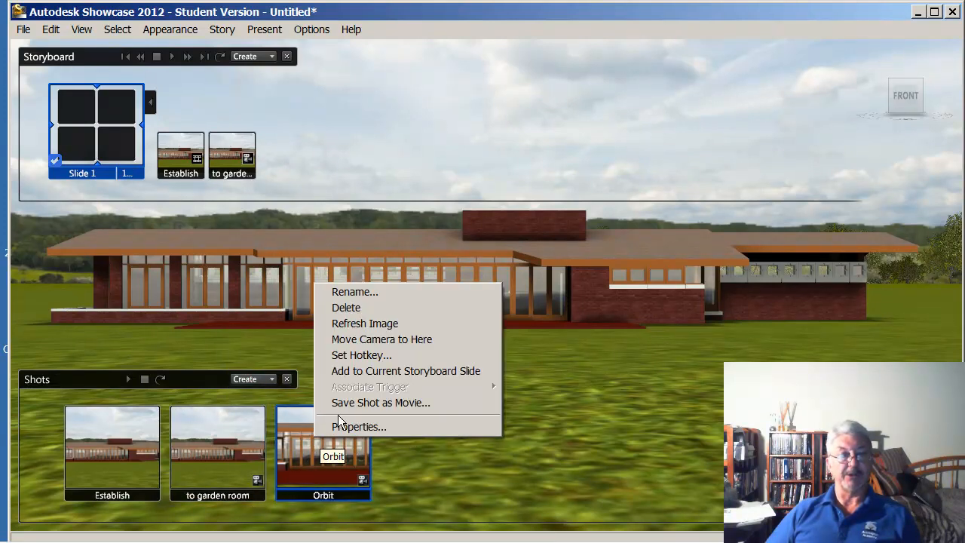
left_click(376, 371)
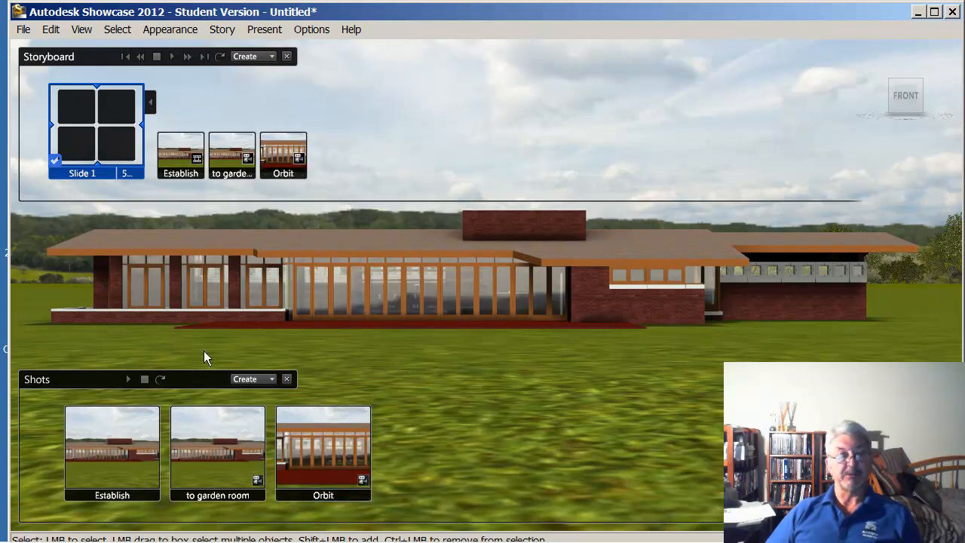
right_click(112, 454)
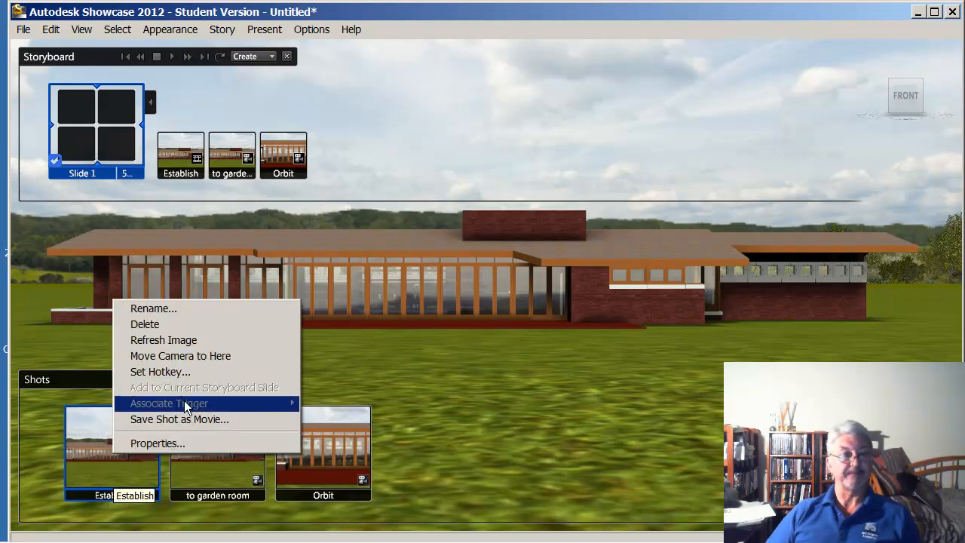
left_click(369, 361)
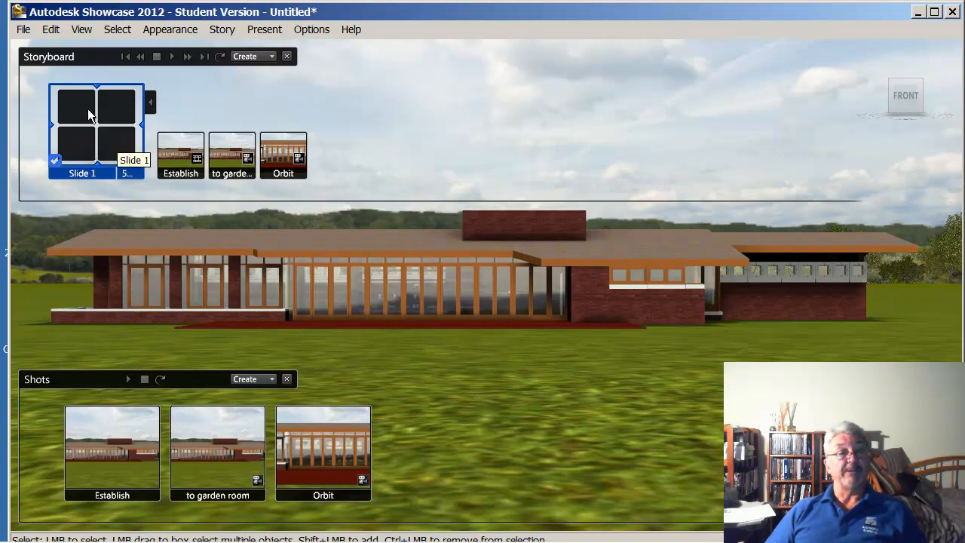
Rename the storyboard slide as First Slide
right_click(94, 147)
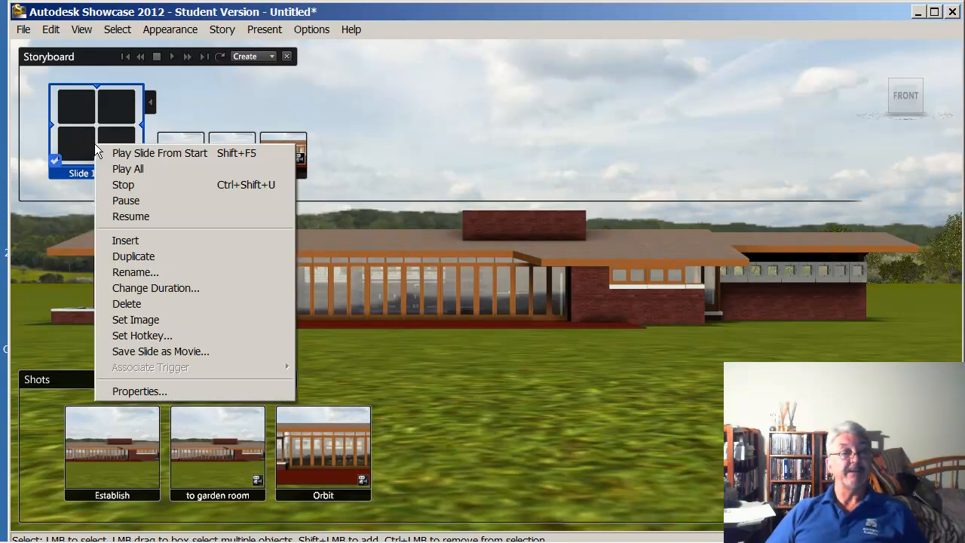
left_click(169, 273)
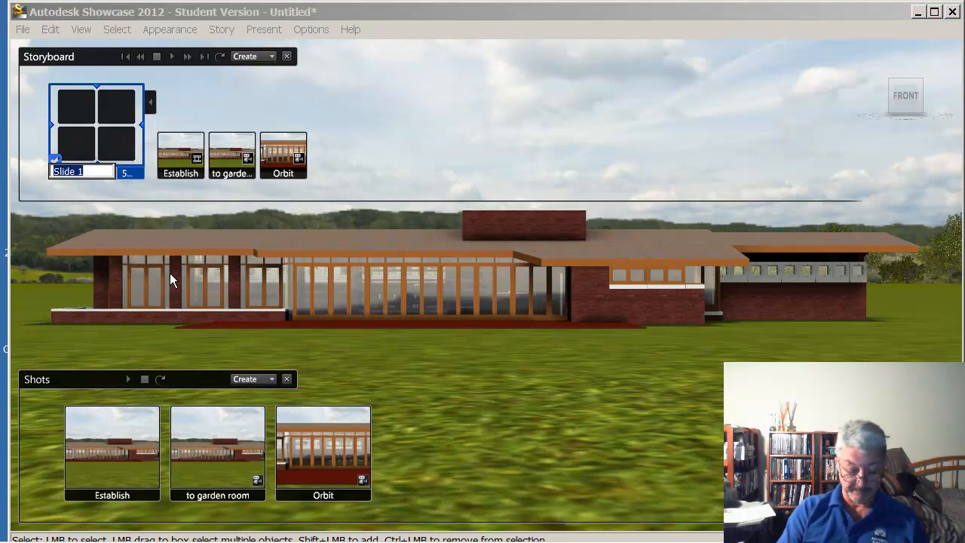
type("Firs")
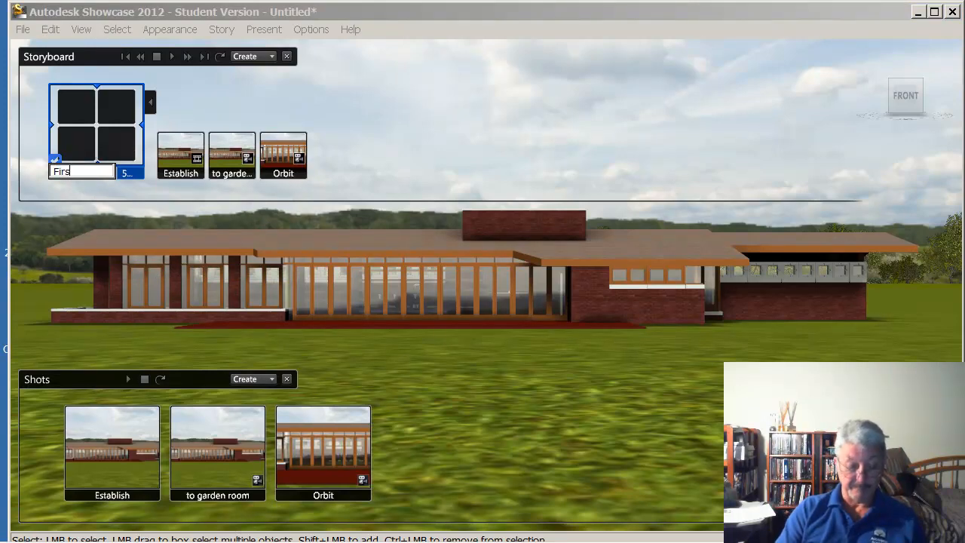
type("t S")
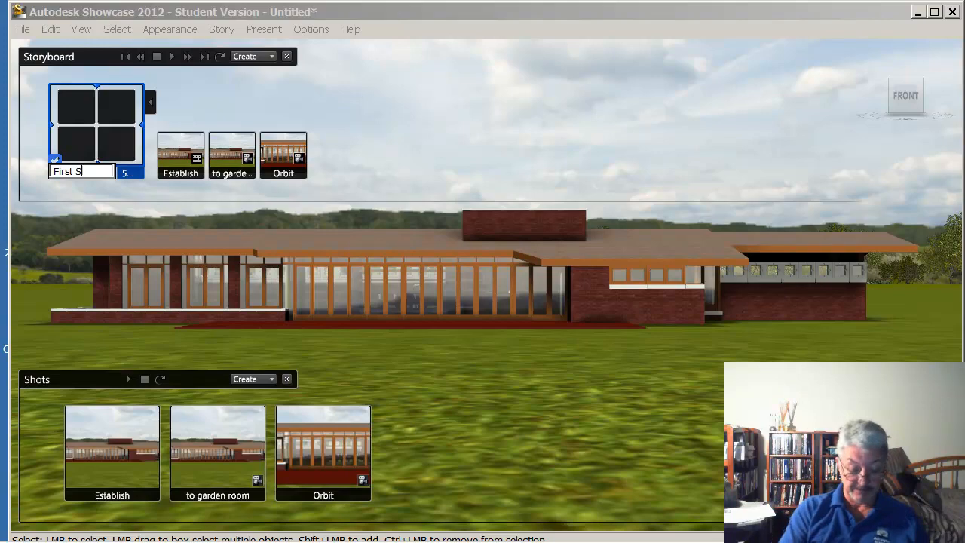
type("lide")
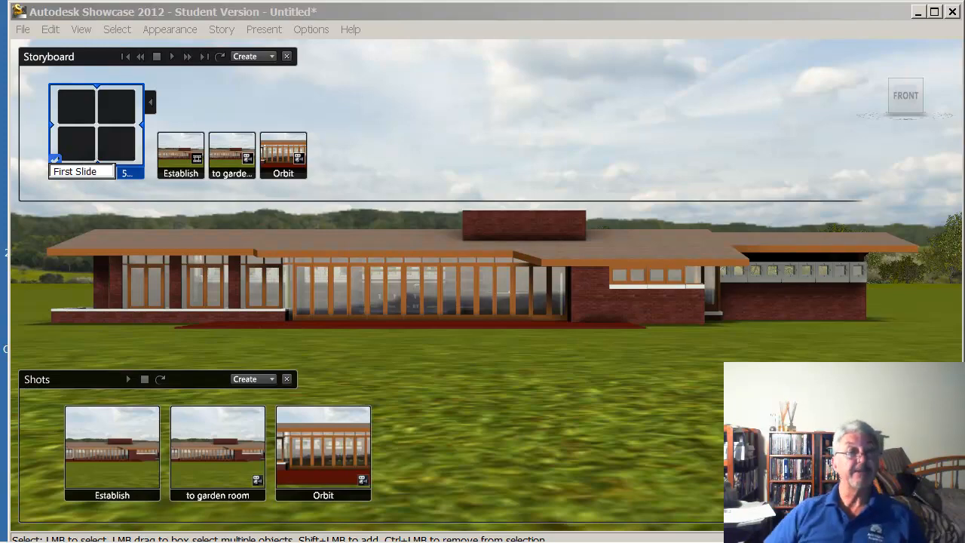
left_click(423, 108)
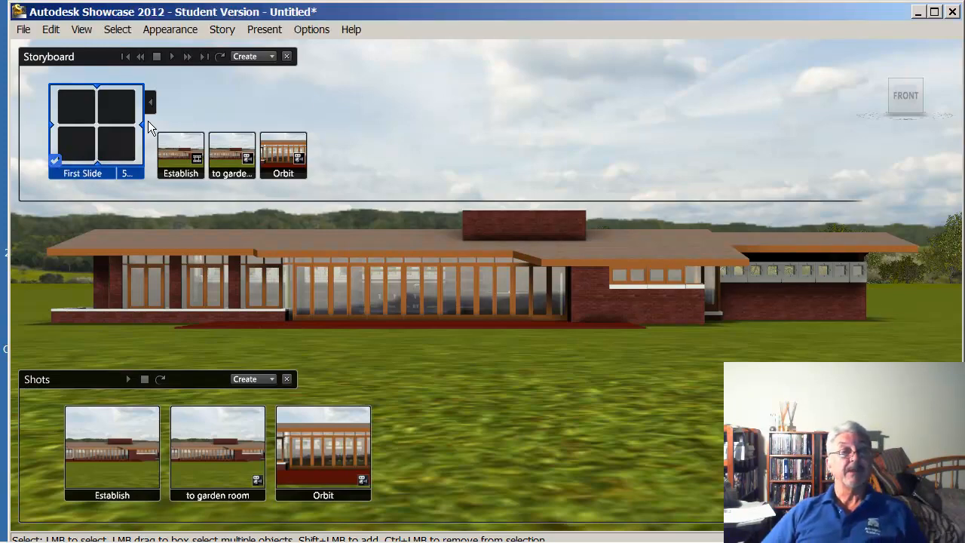
Collapse and re-expand the shots of First Slide, and play the slide from its start
left_click(151, 102)
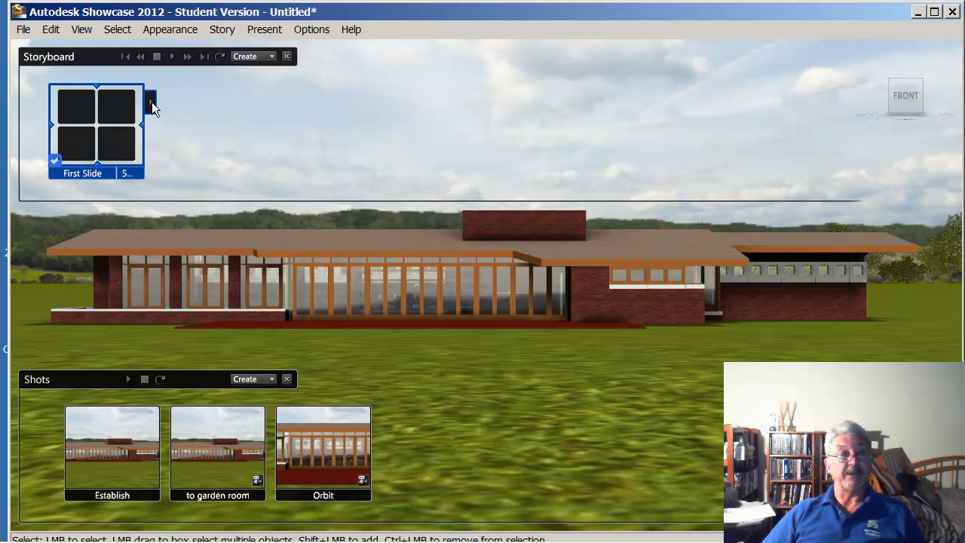
left_click(150, 102)
left_click(151, 102)
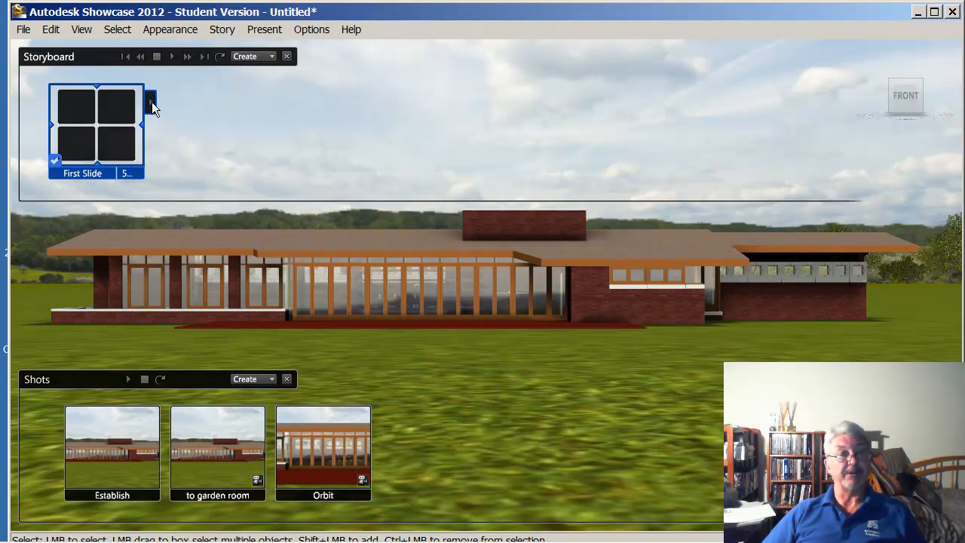
left_click(150, 102)
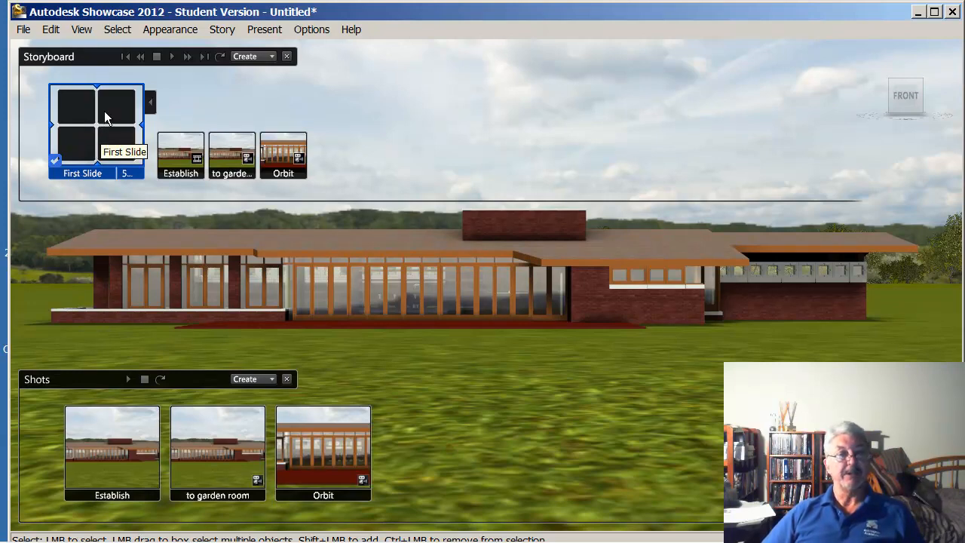
right_click(104, 111)
left_click(152, 121)
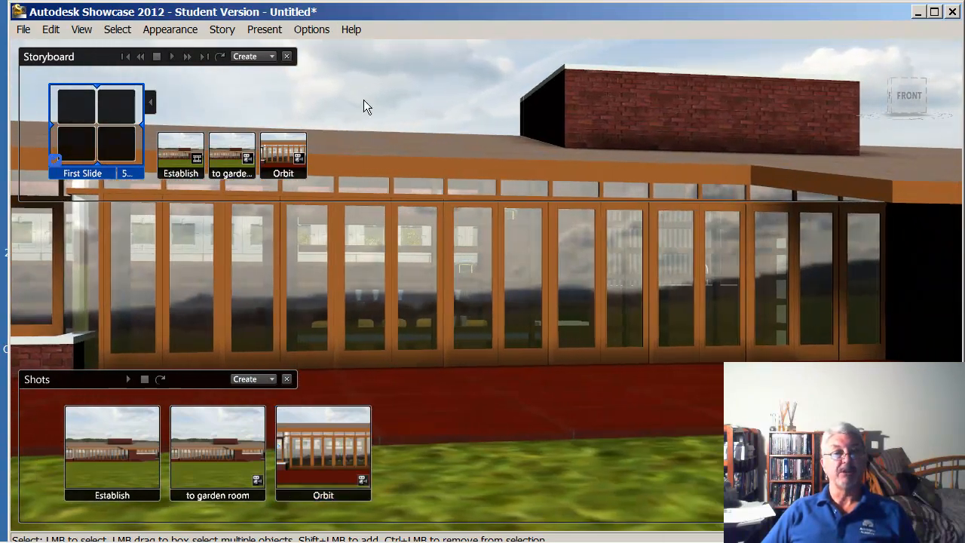
Save the scene as First_movie in the Showcase folder, as an Autodesk 3D Scene File
left_click(23, 30)
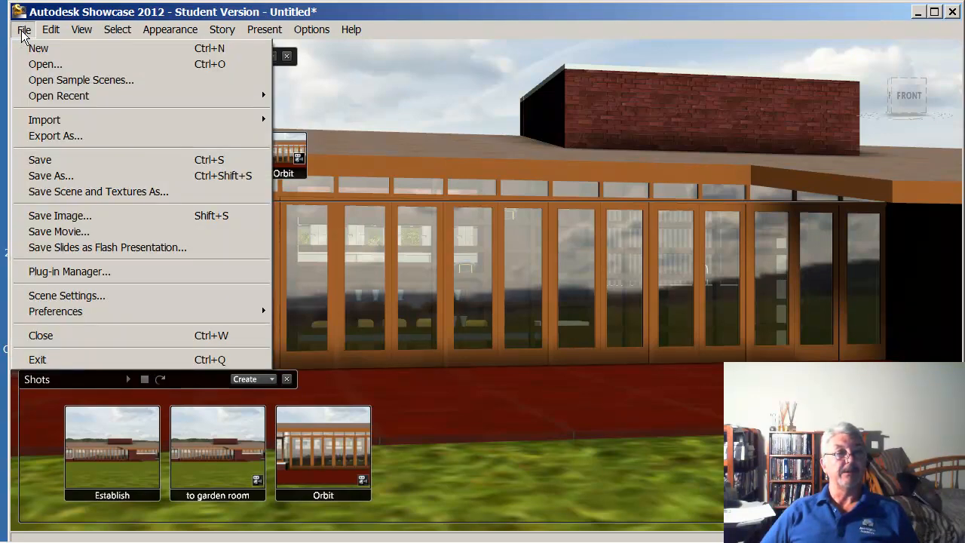
left_click(97, 161)
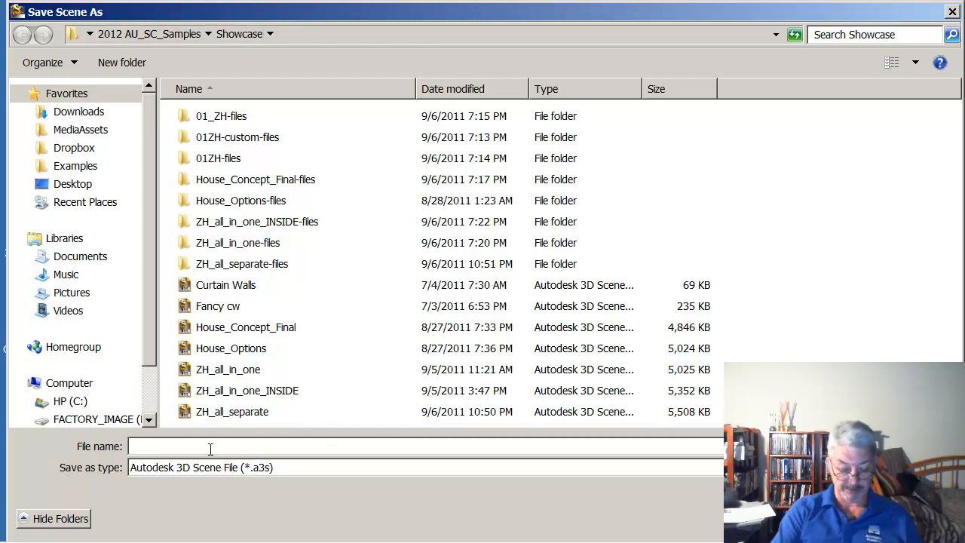
type("Fl")
type("rst")
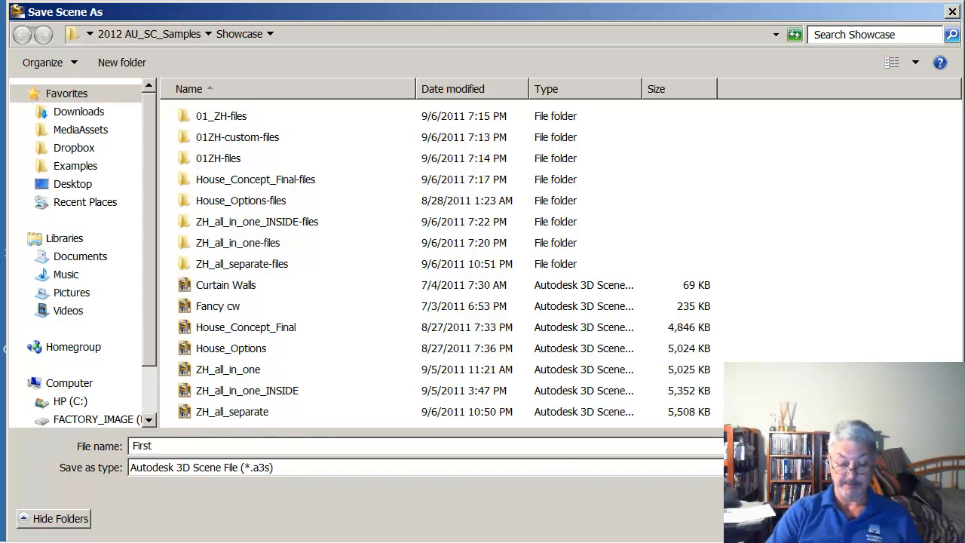
type("_Ovie")
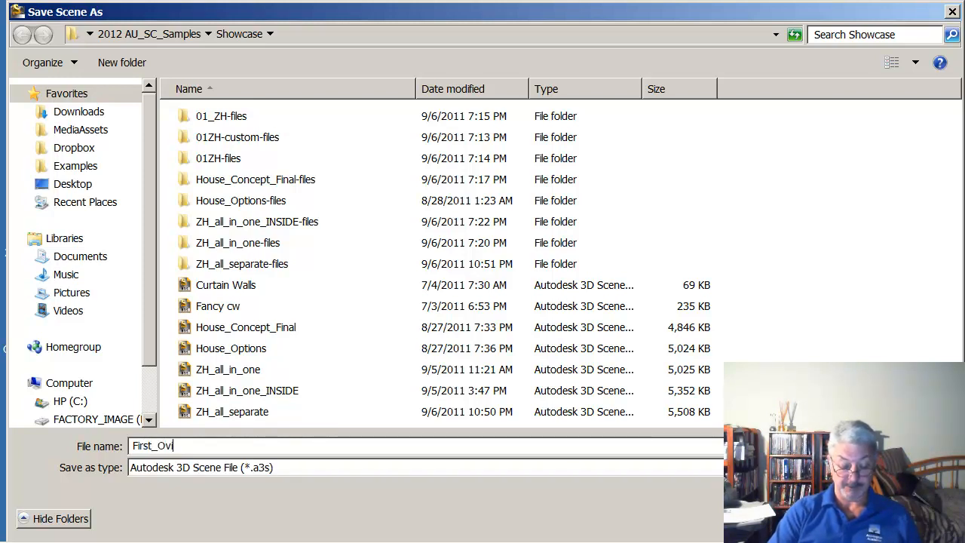
key("BackSpace")
key("BackSpace")
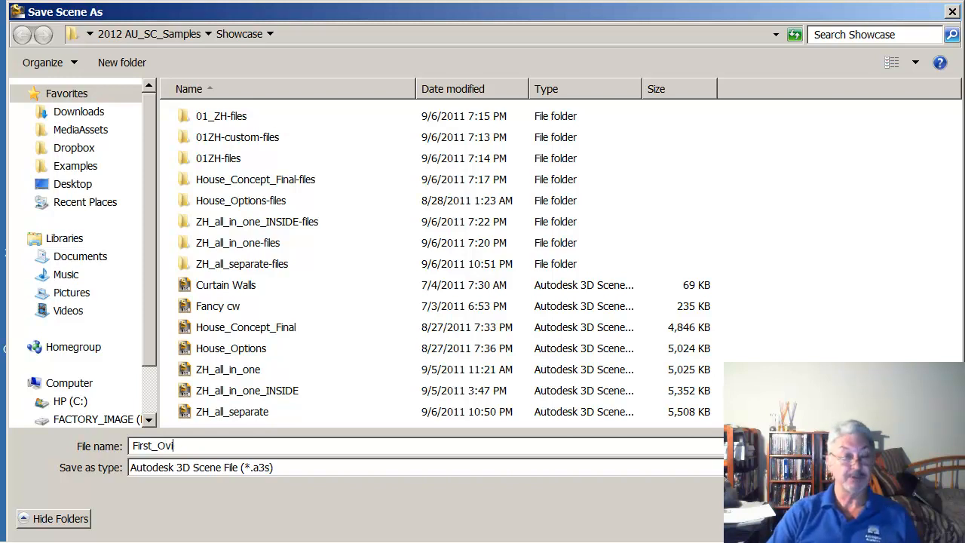
type("movie")
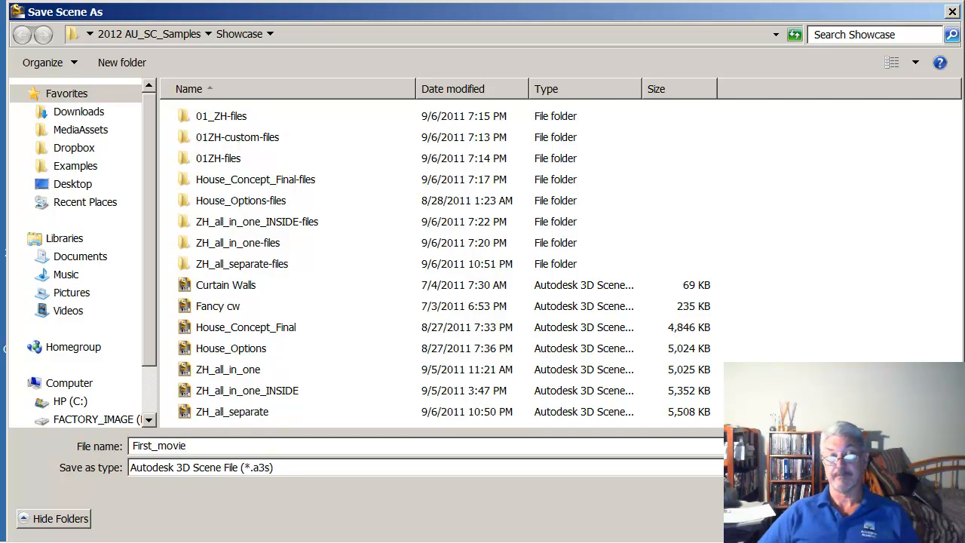
key("Return")
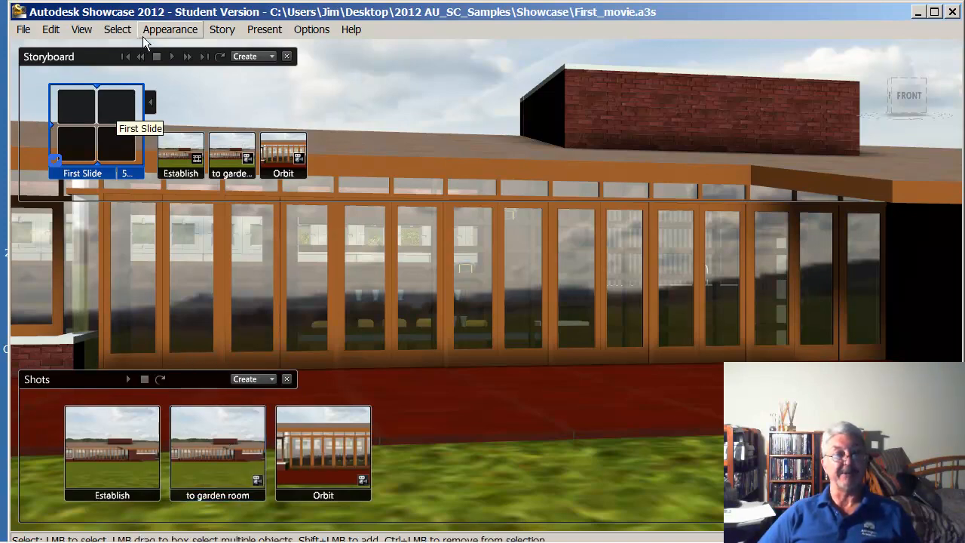
Set up a movie export of First Slide at 1280 by 720 in QuickTime movie (MOV) format
right_click(100, 140)
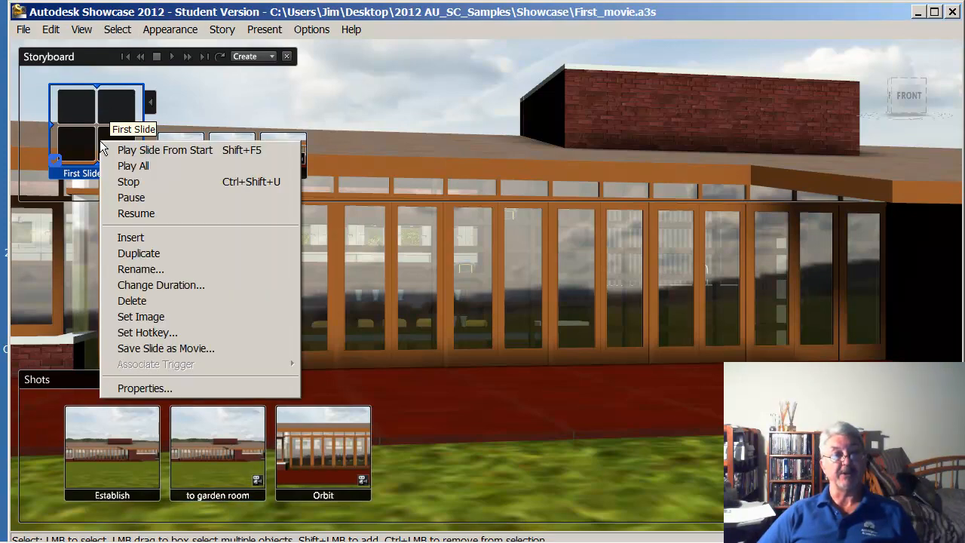
left_click(216, 351)
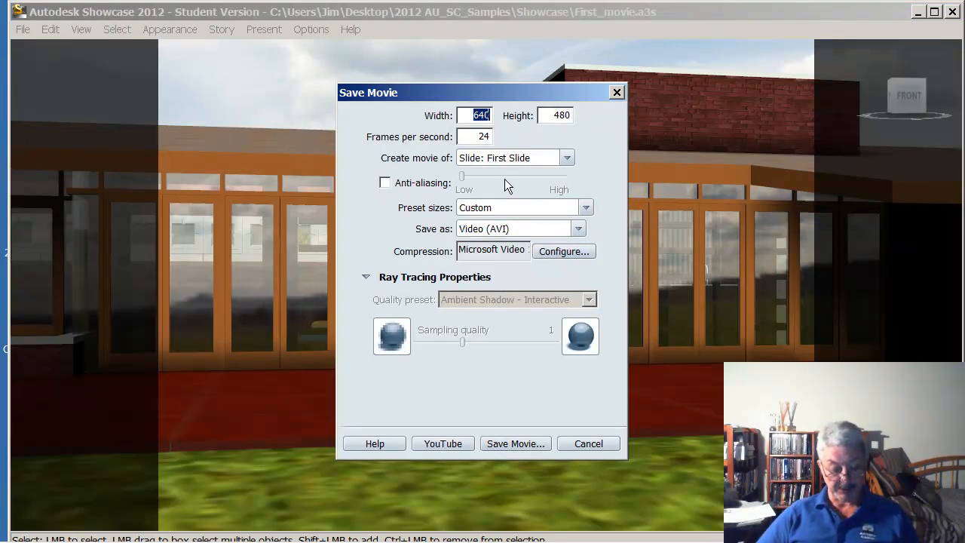
type("1280")
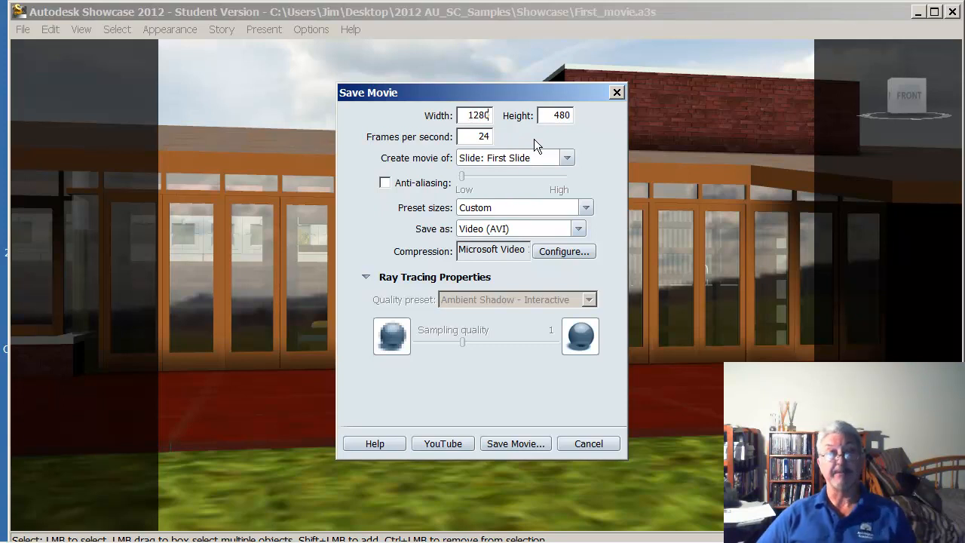
key("Tab")
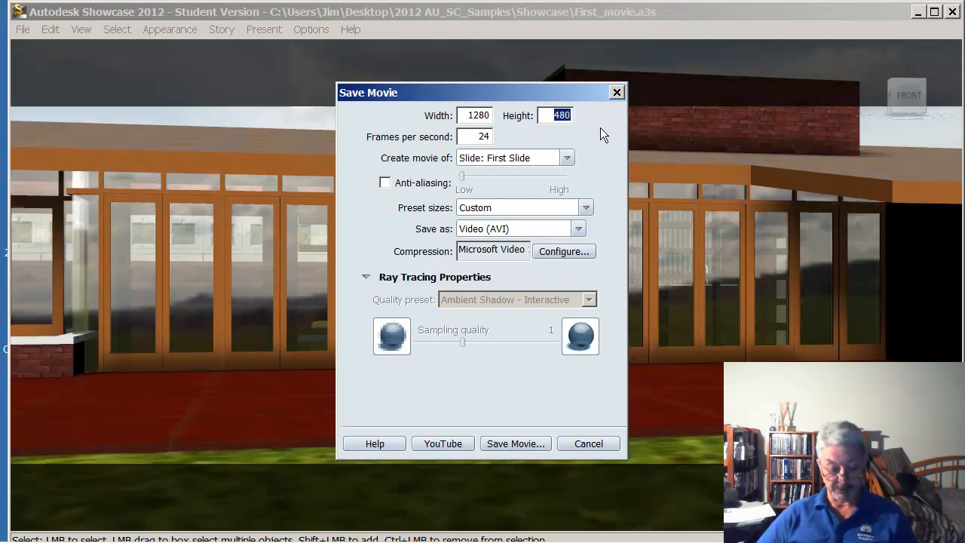
type("720")
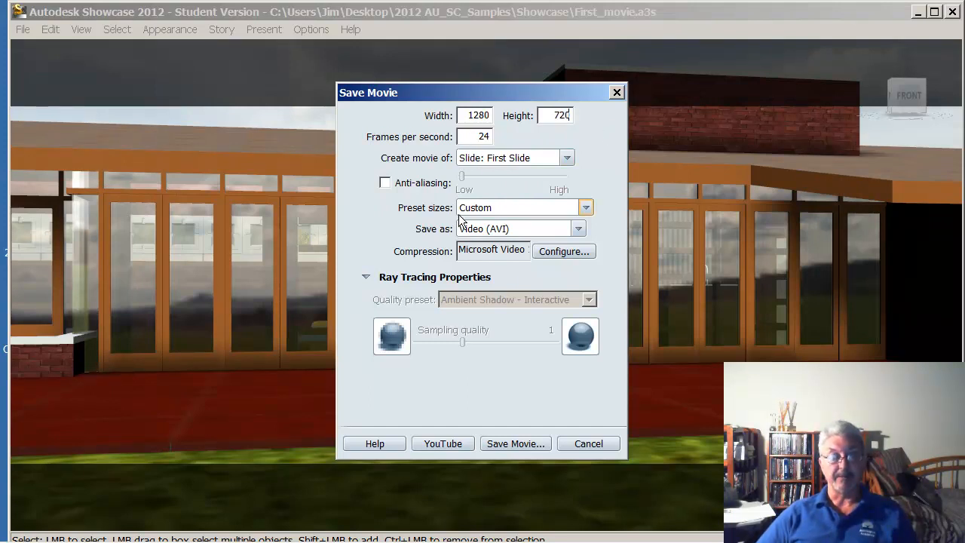
left_click(578, 228)
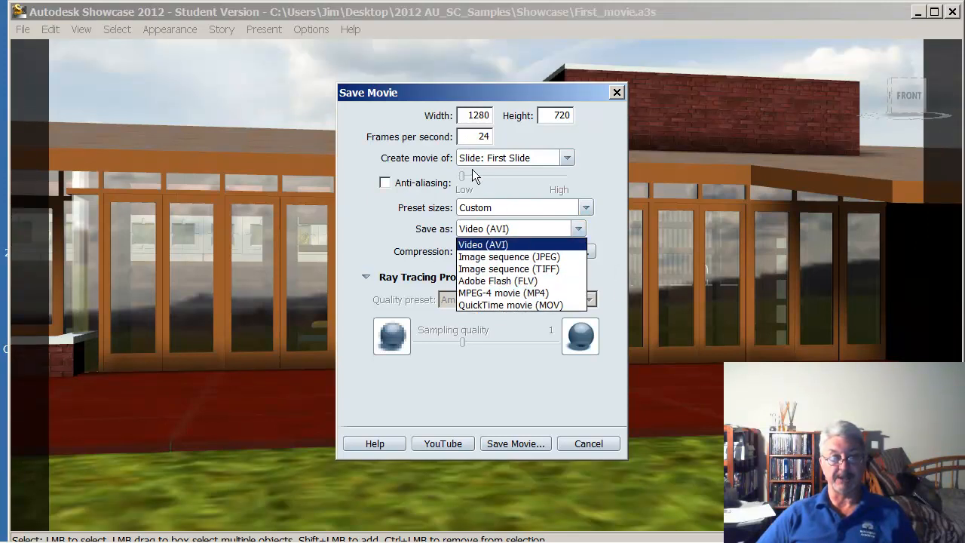
left_click(513, 306)
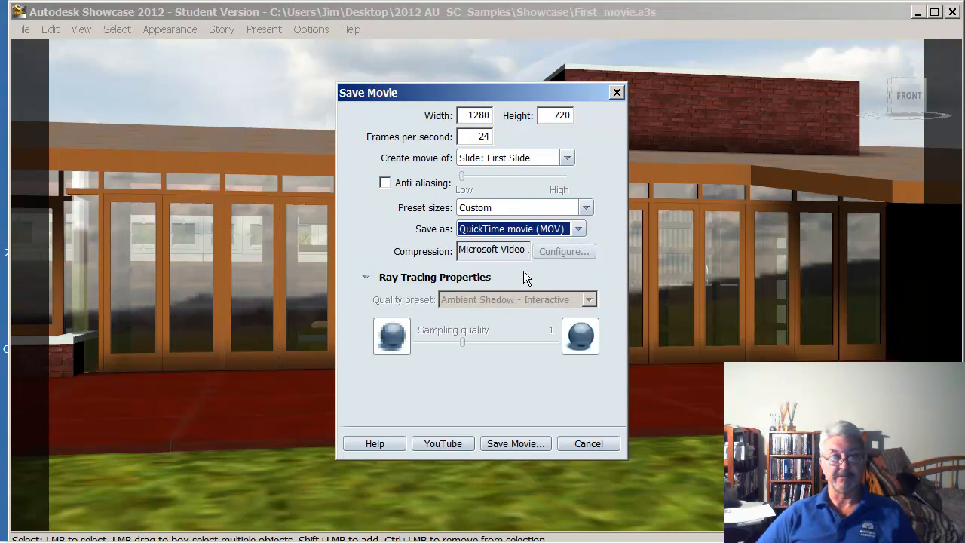
Start saving the movie to a file and enter First ovie as the file name
left_click(537, 445)
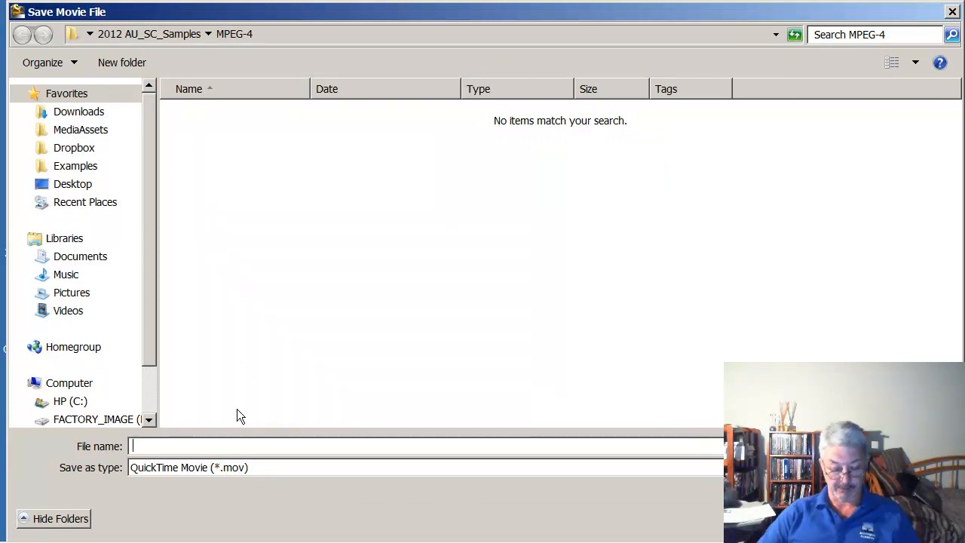
type("First ")
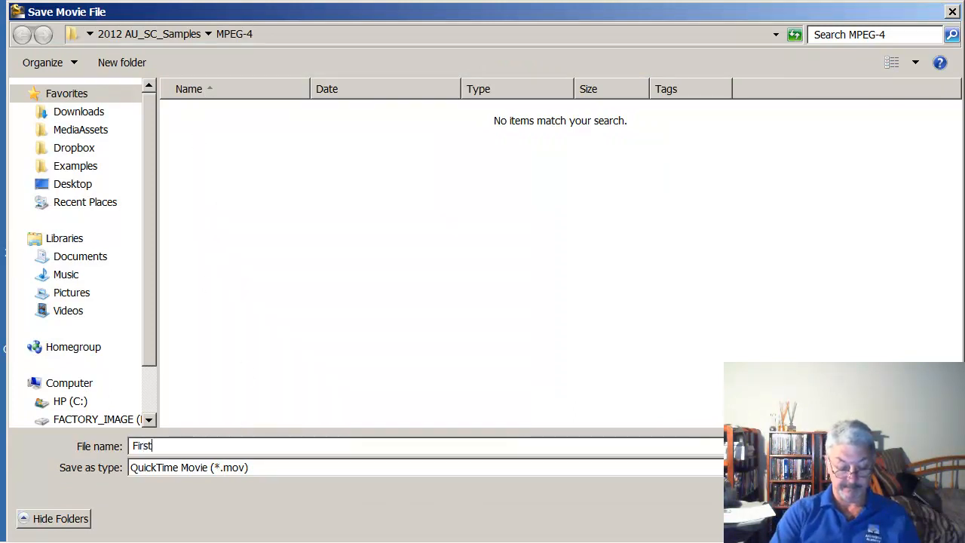
type("ovie")
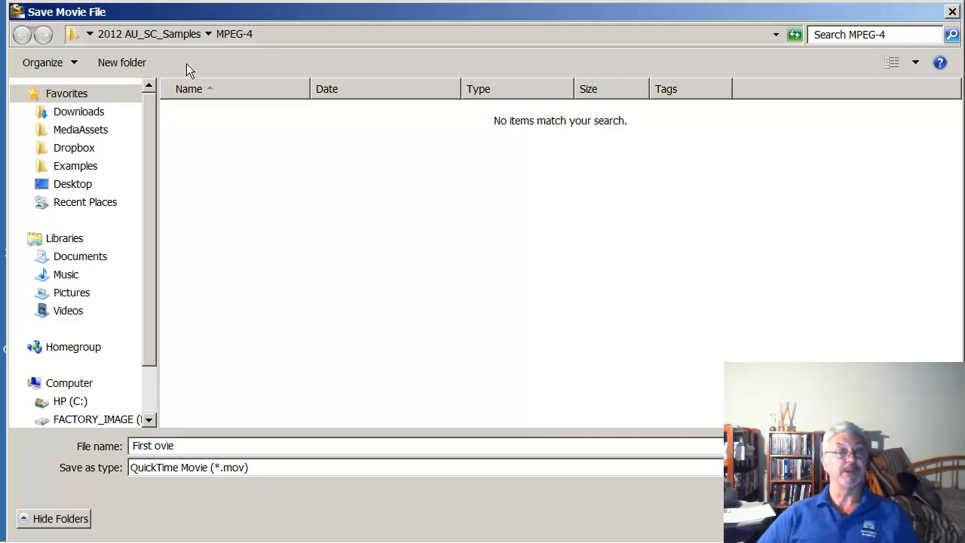
Create a new folder named mov inside the 2012 AU_SC_Samples folder
left_click(182, 39)
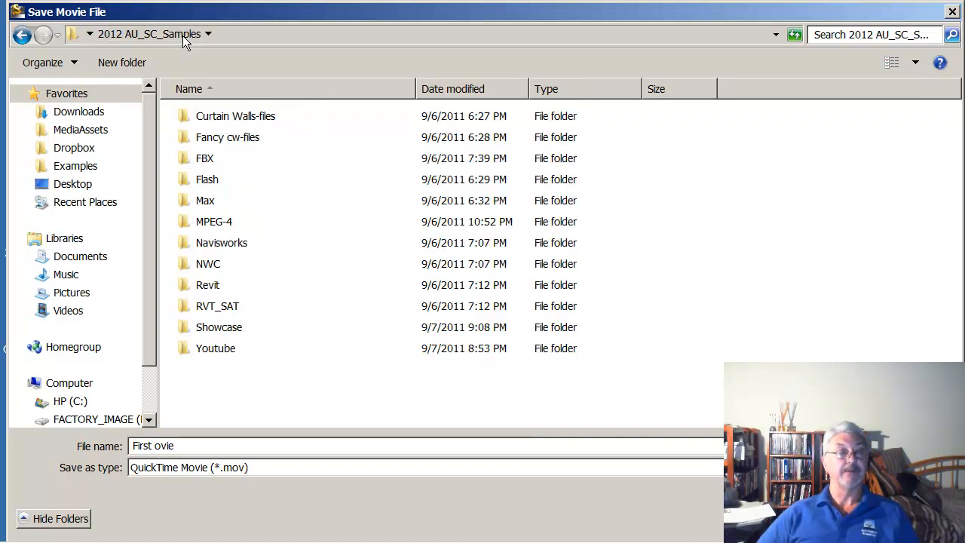
right_click(288, 375)
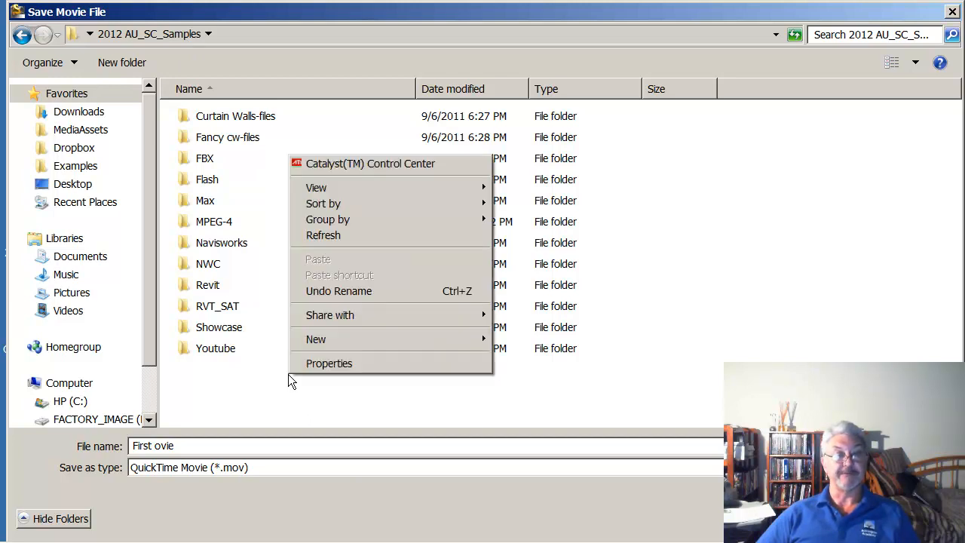
mouse_move(439, 343)
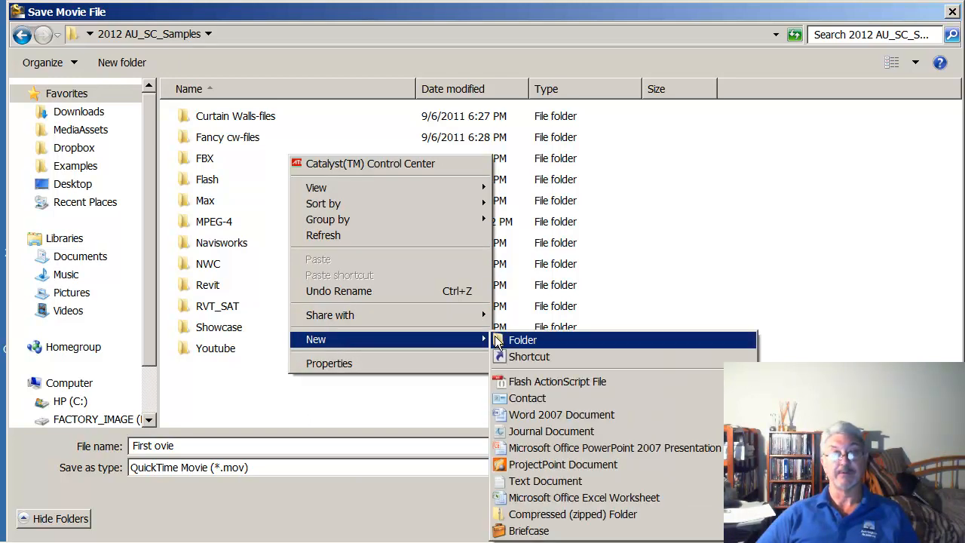
left_click(534, 339)
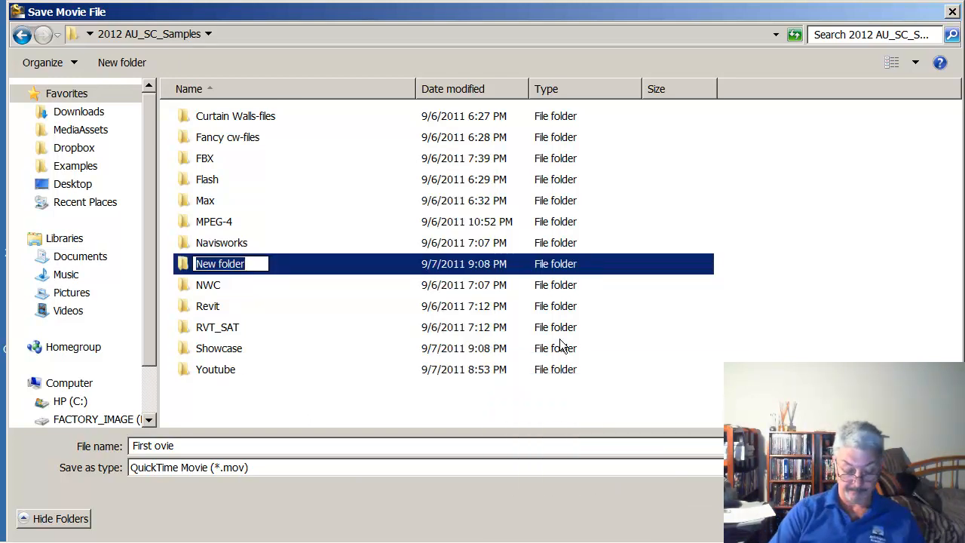
type("OV")
key("BackSpace")
key("BackSpace")
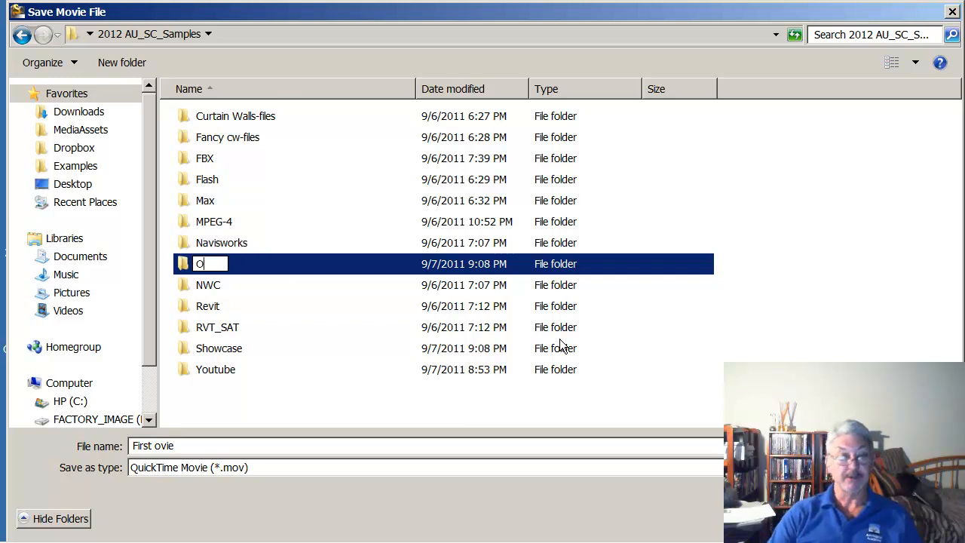
type("mov")
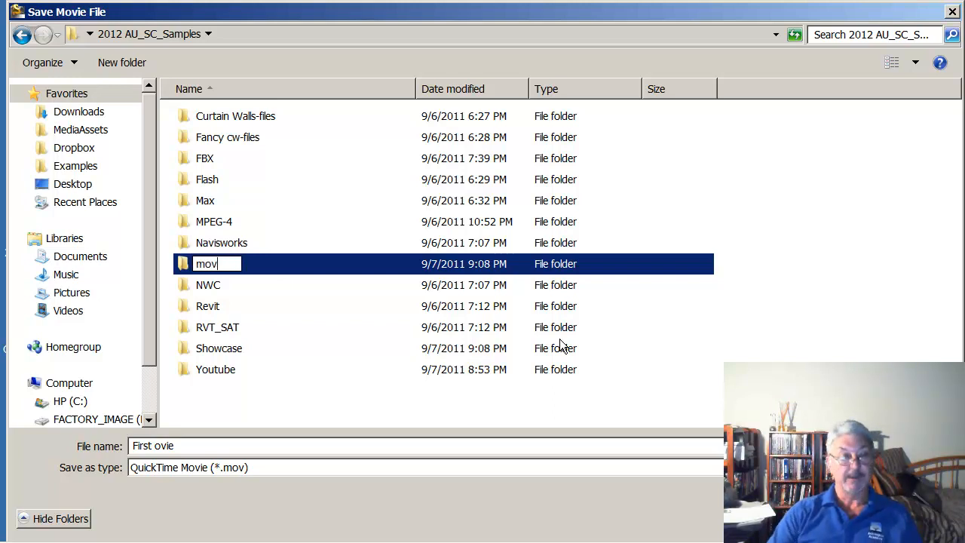
left_click(370, 422)
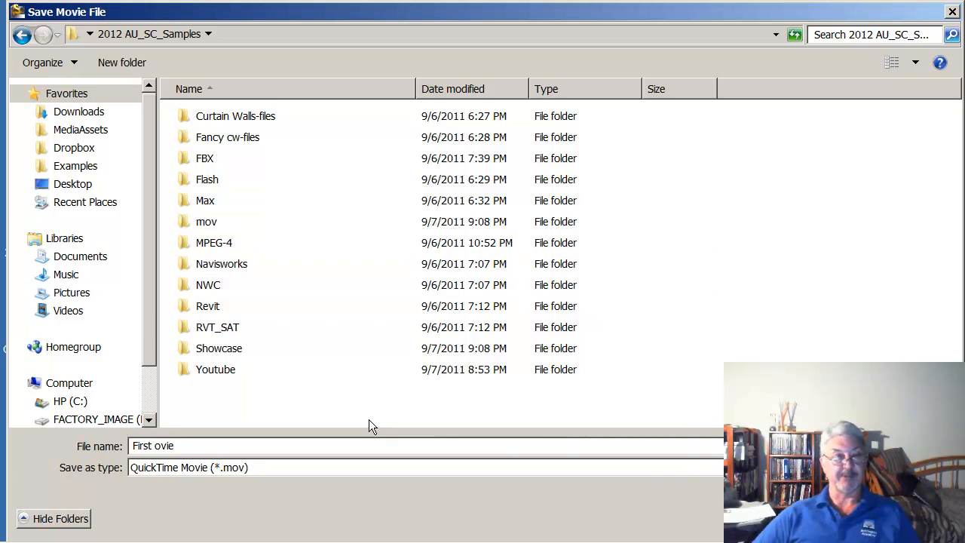
Correct the file name to First movie and save the QuickTime movie in the mov folder
double_click(187, 221)
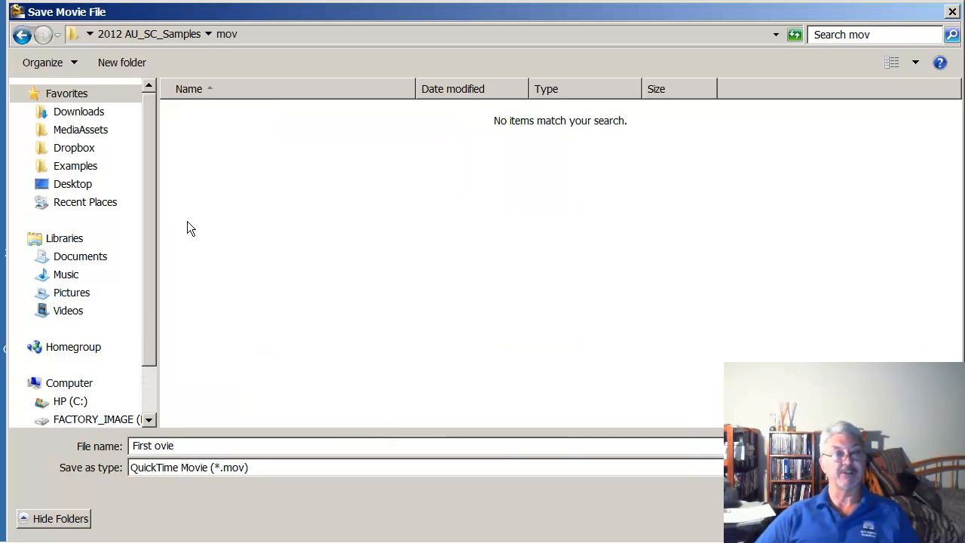
triple_click(156, 447)
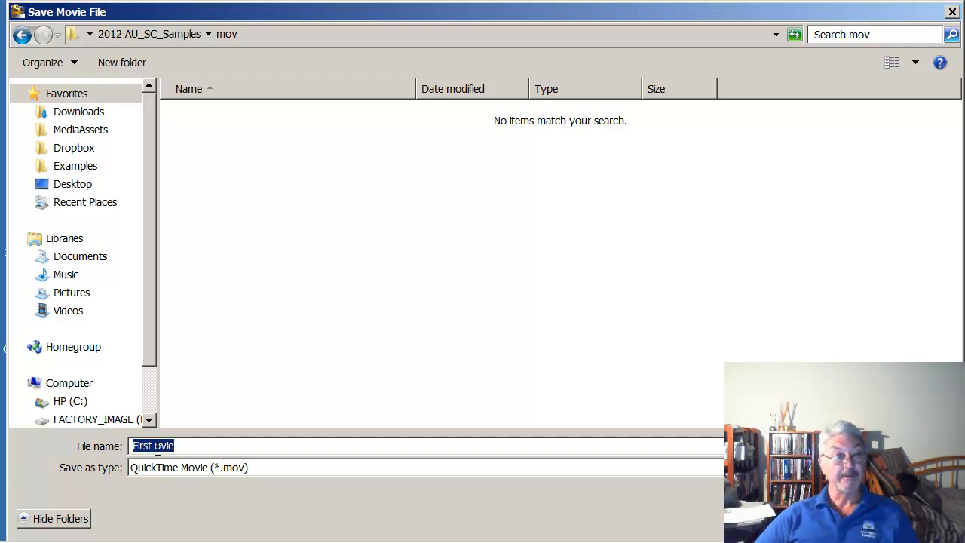
left_click(157, 447)
type("m")
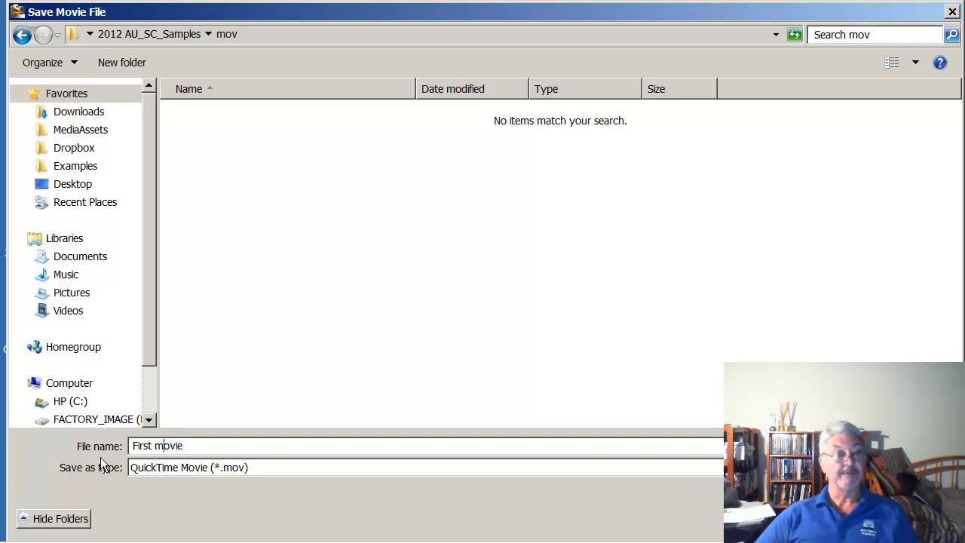
key("Return")
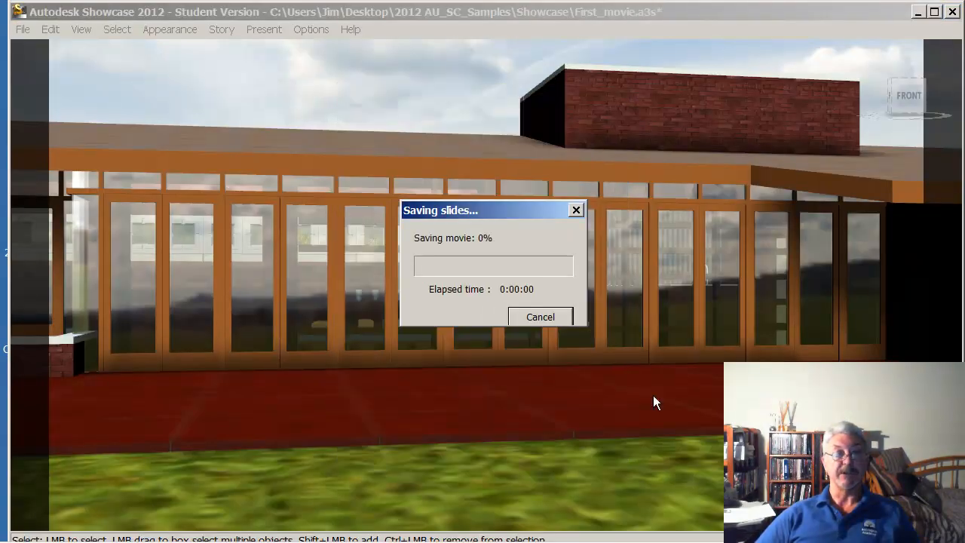